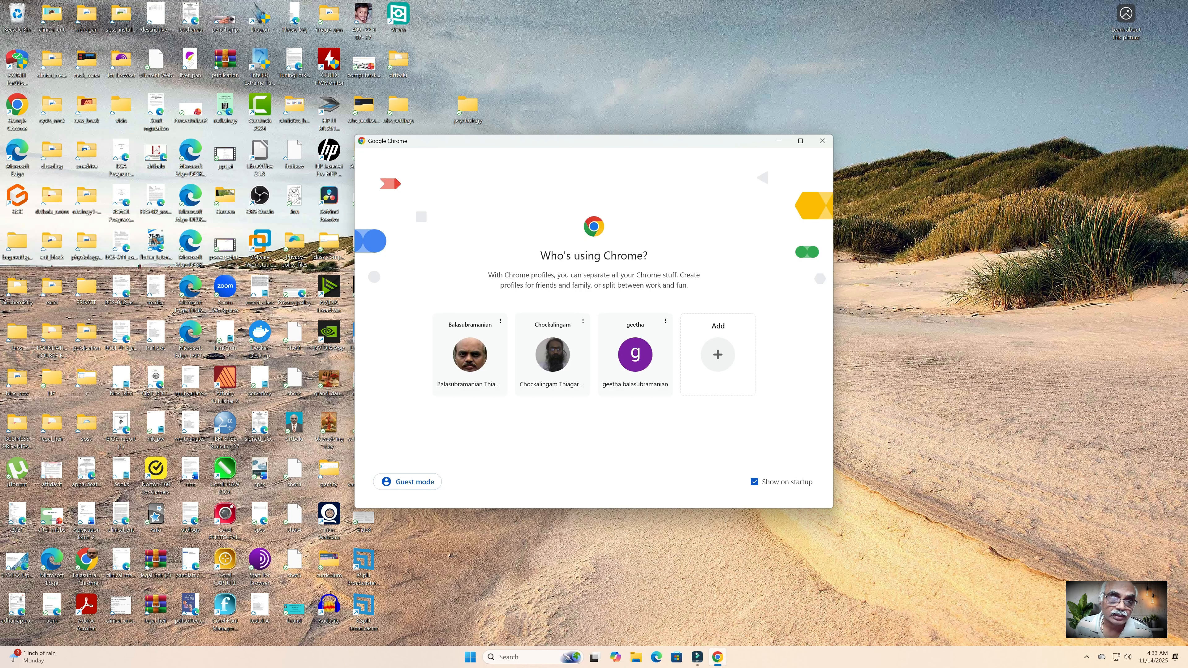
- Open the first Chrome profile in a maximized window and load laragon.org in a new tab
mouse_move(697, 657)
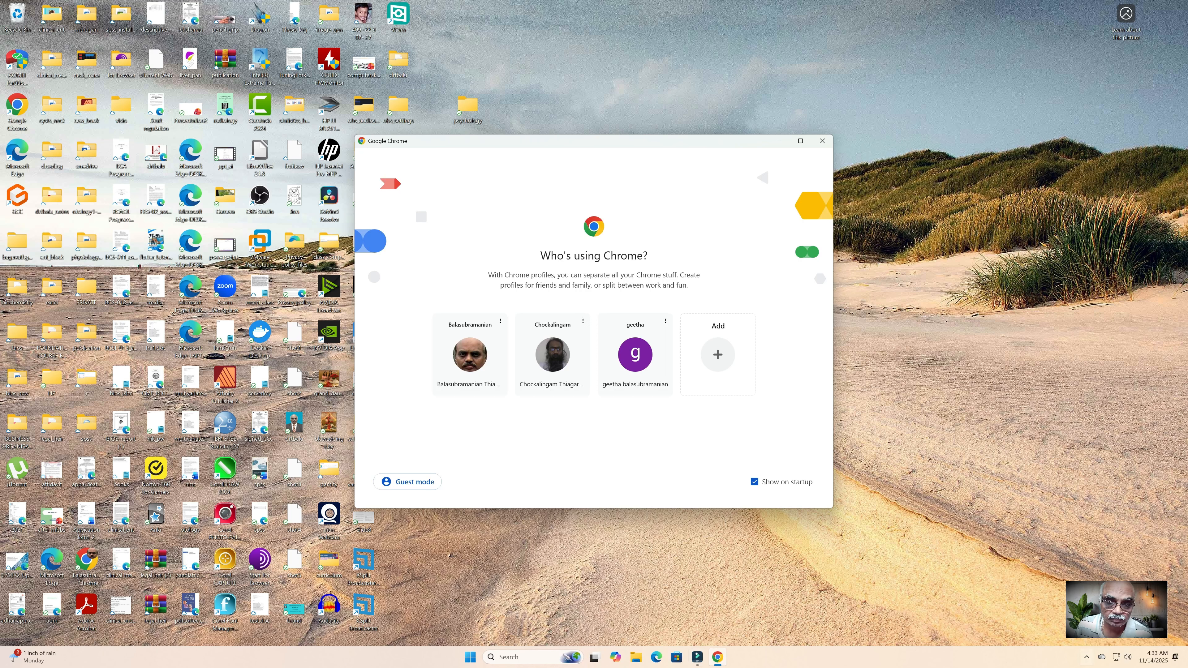
left_click(1087, 657)
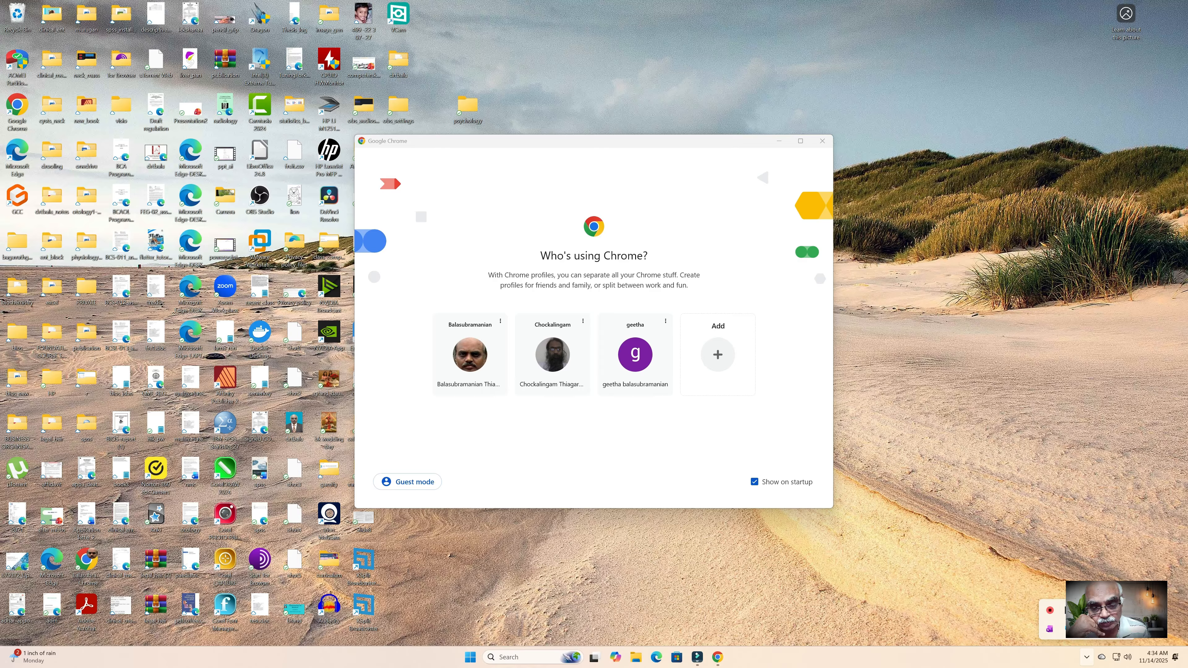
left_click(470, 355)
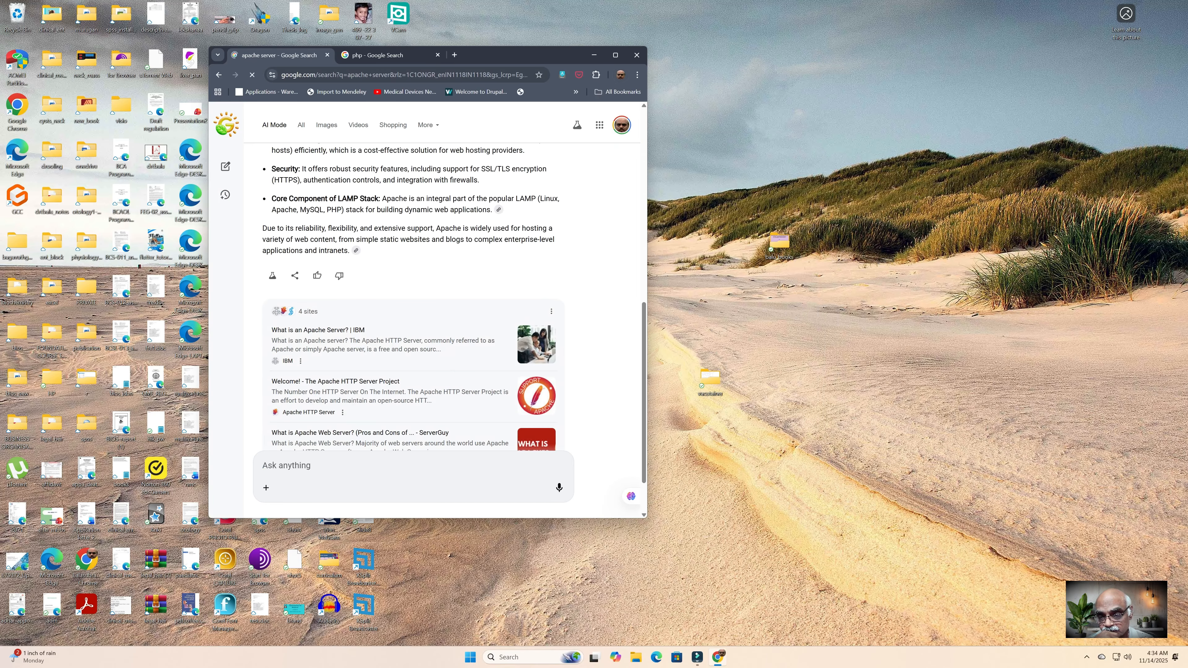
left_click(616, 54)
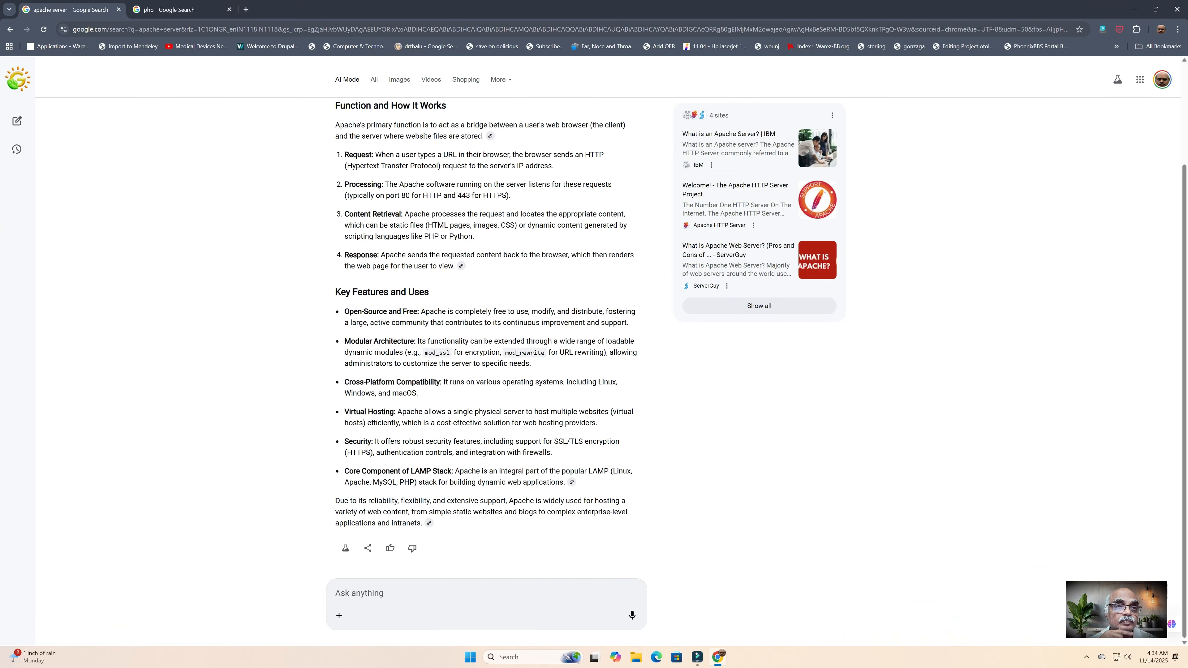
left_click(246, 9)
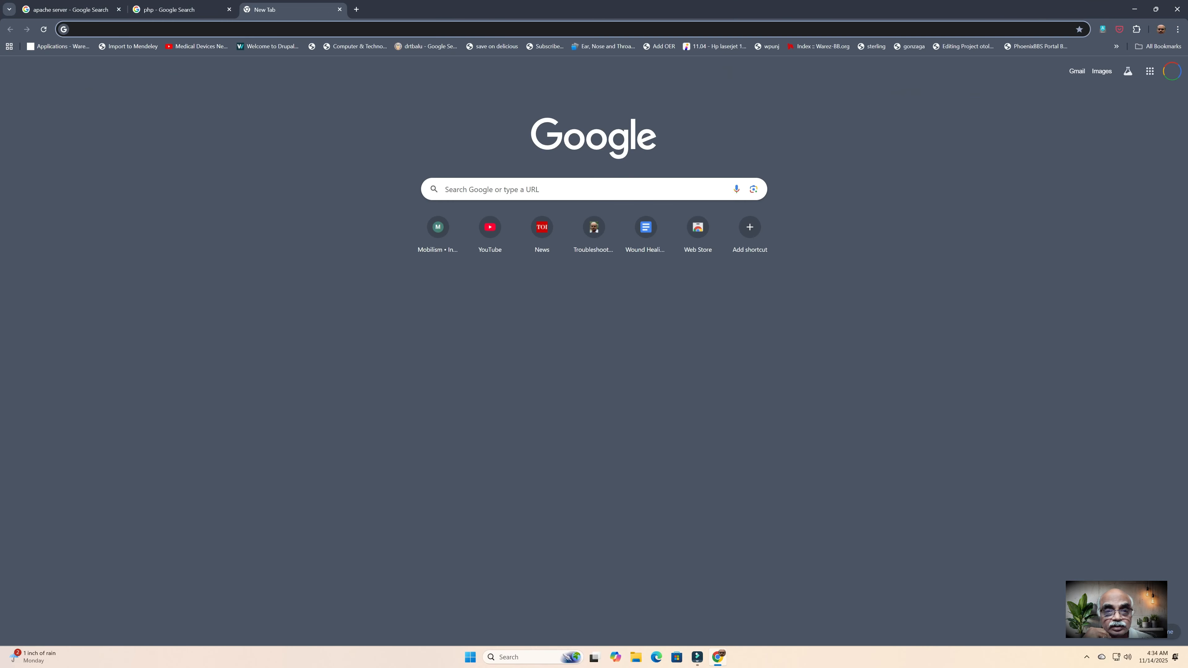
type("laragon.org")
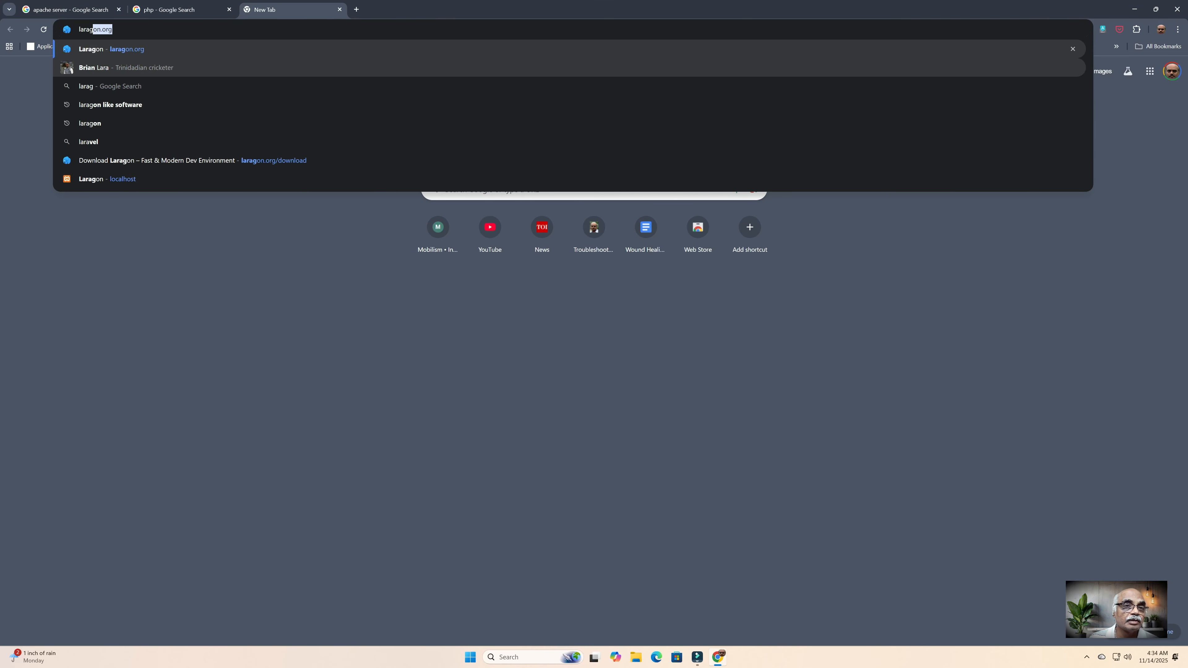
key("Return")
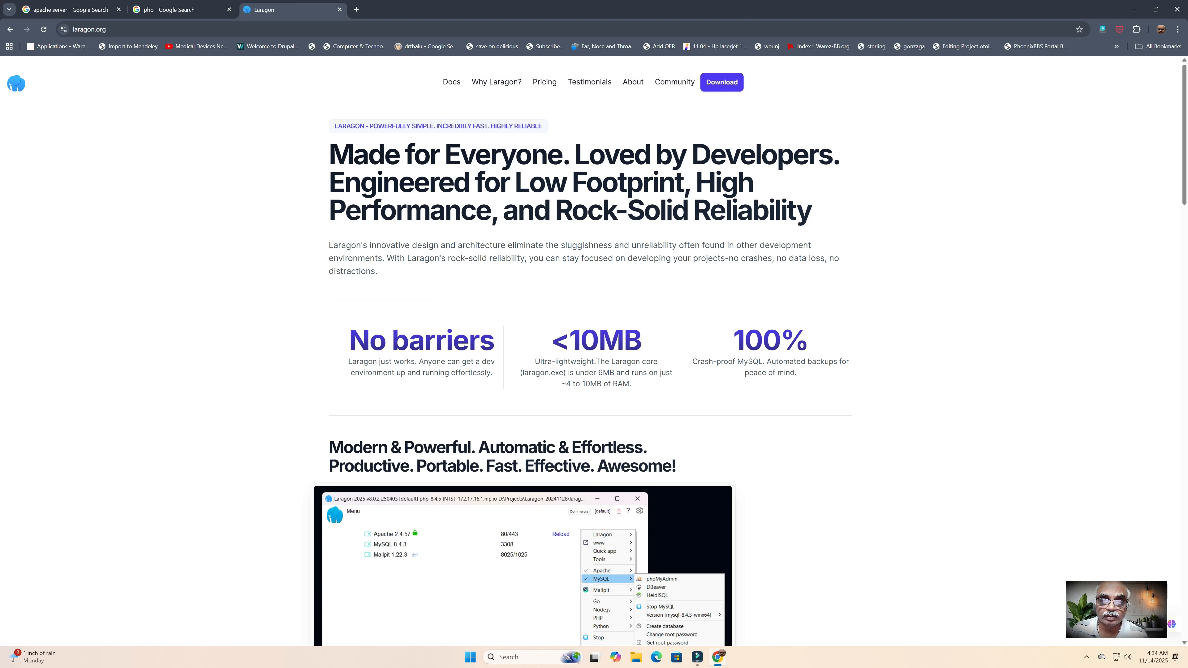
- Download the Laragon 2025 v8.3.0 Full installer from the site's download page
scroll(593, 351, "down", 7)
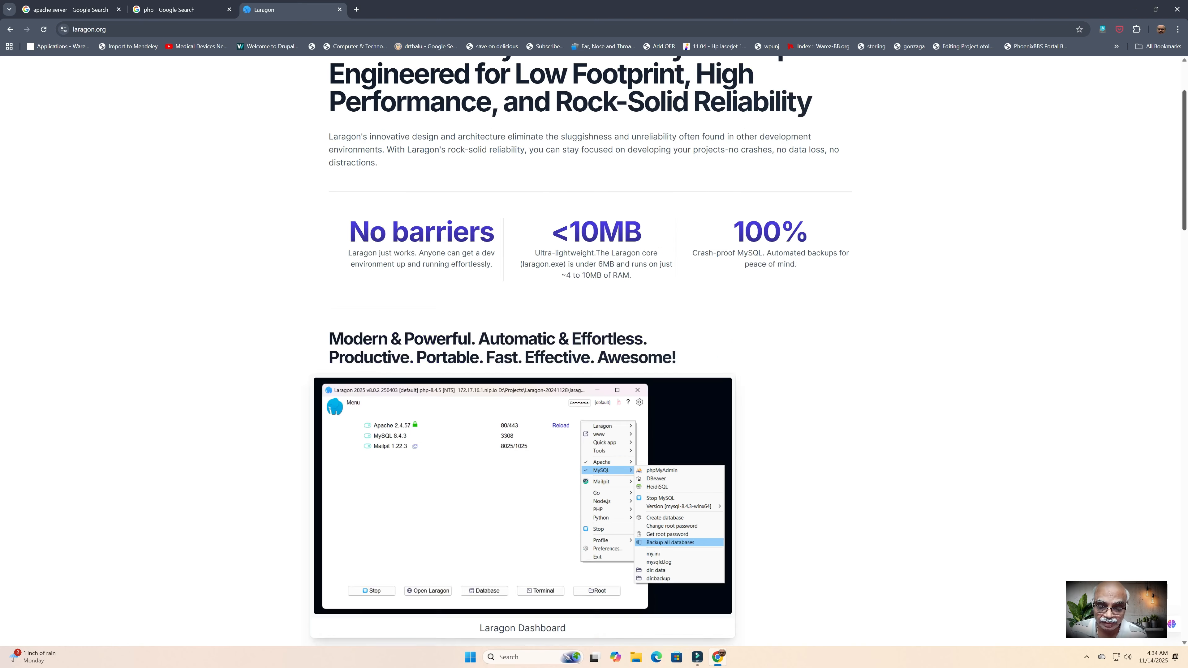
scroll(594, 351, "up", 7)
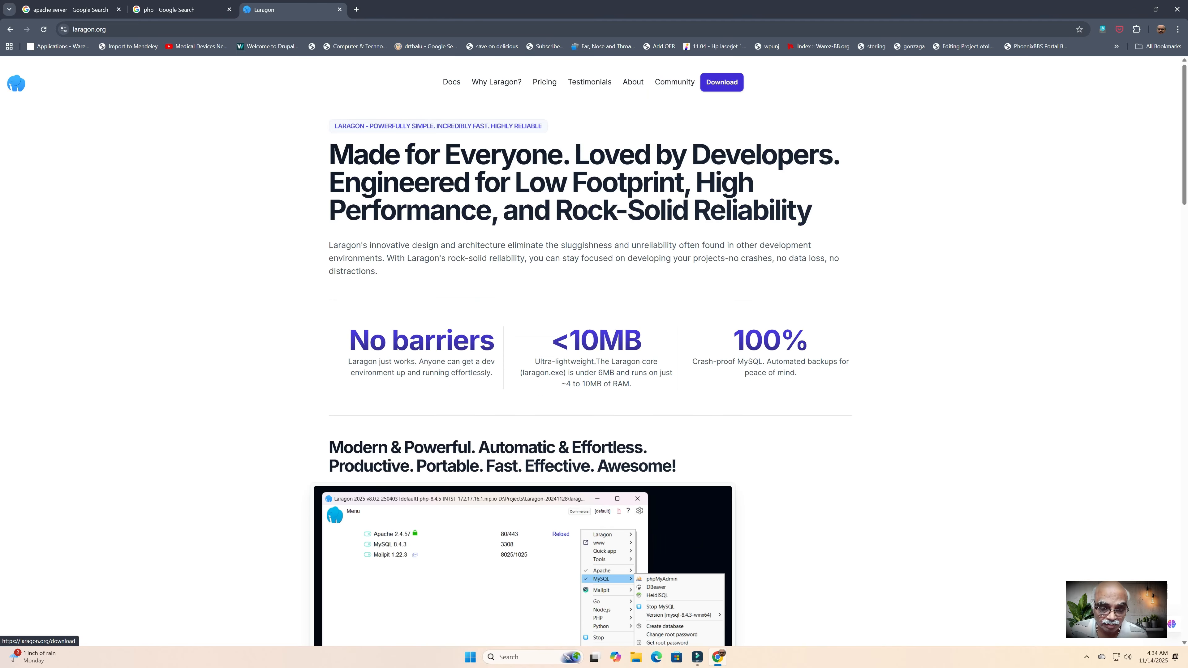
left_click(722, 82)
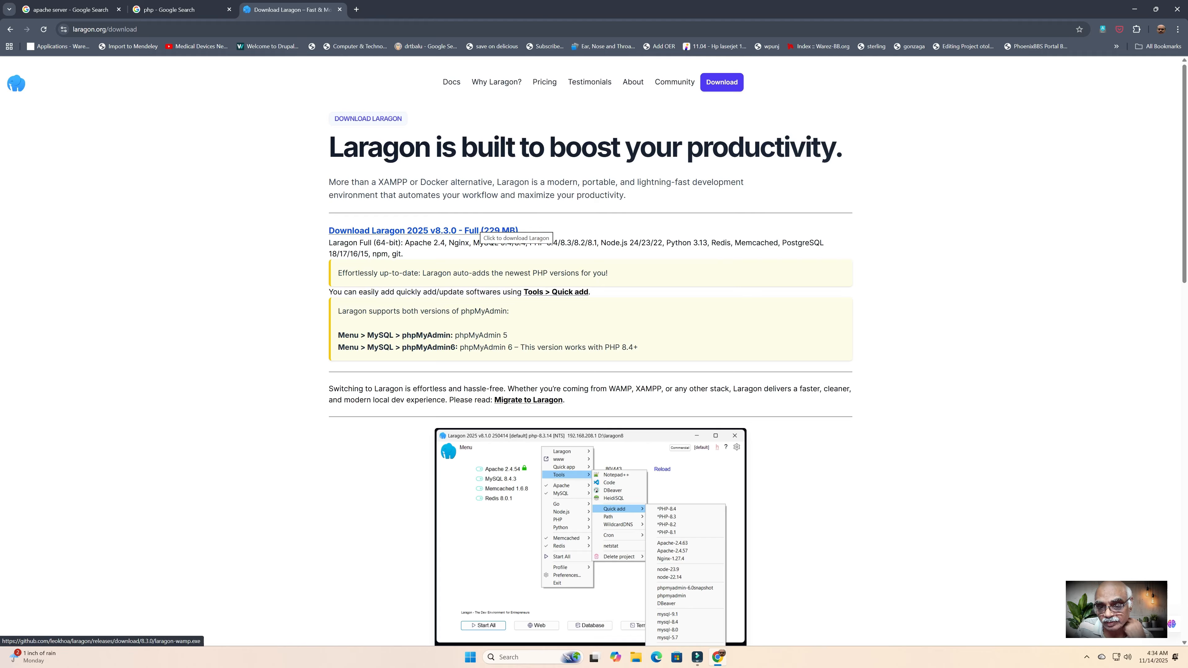
left_click(481, 230)
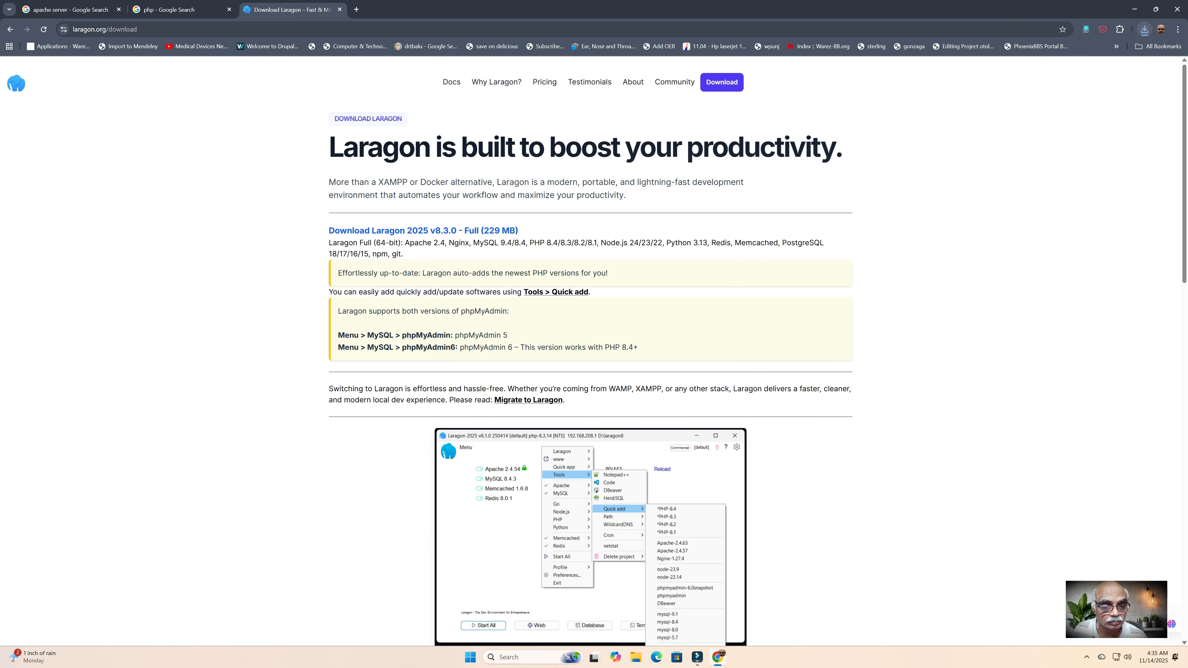
- Run the downloaded laragon-wamp (1) installer from its folder, allow it past the SmartScreen block, and close the folder window
left_click(1144, 29)
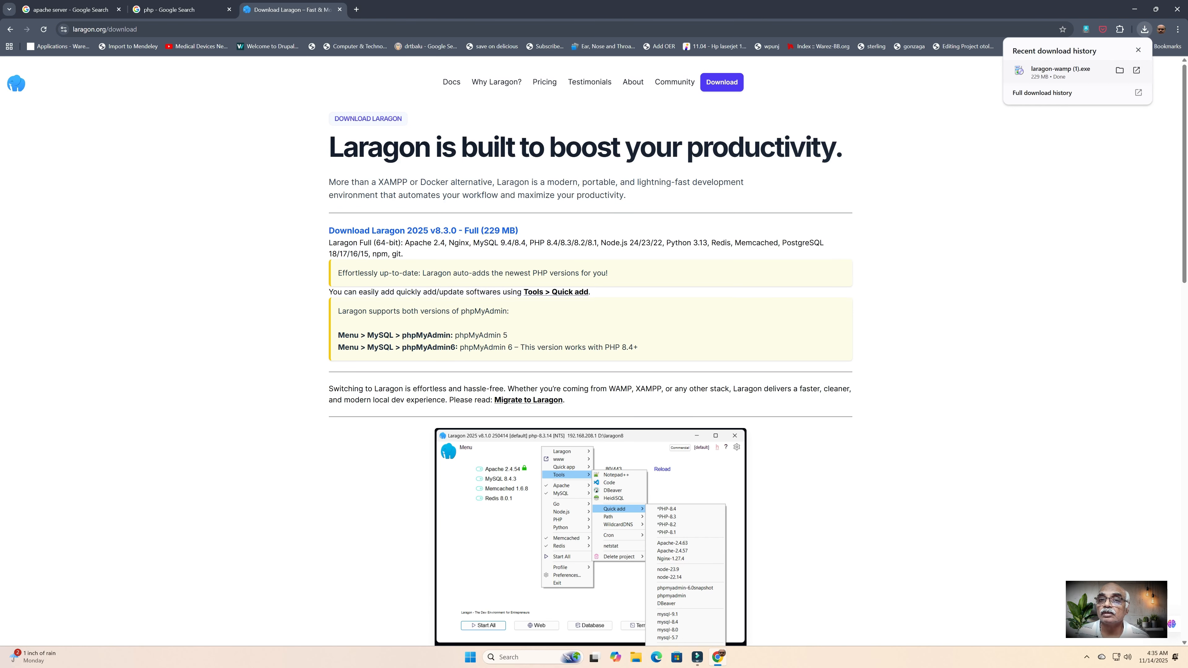
left_click(1119, 69)
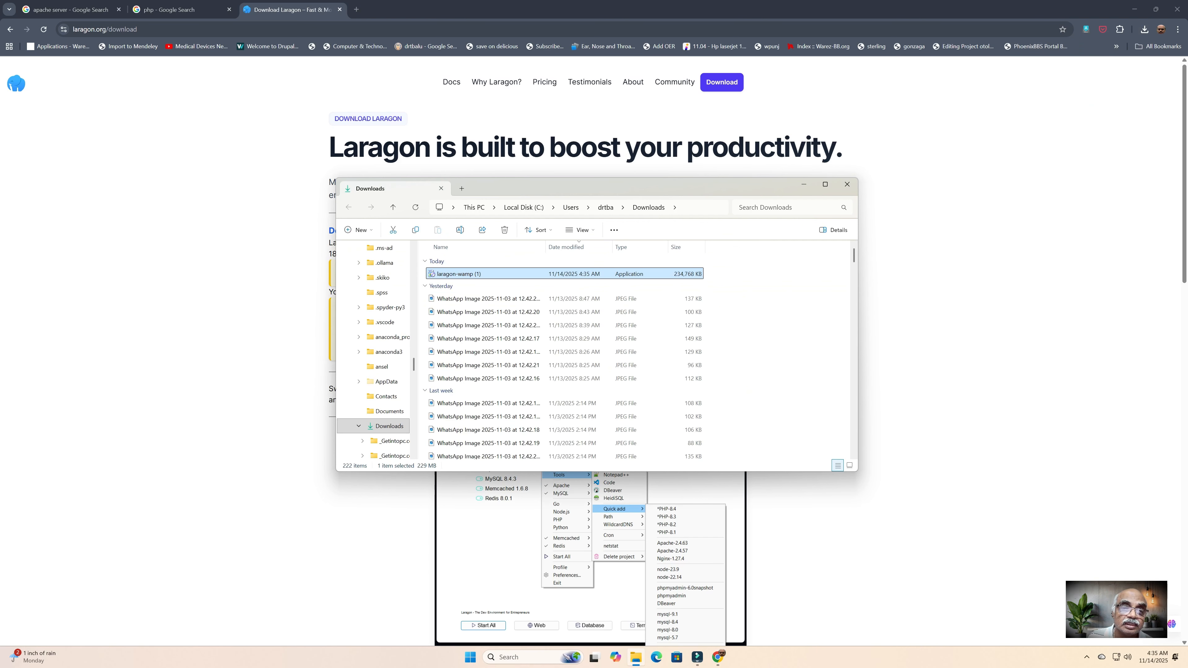
double_click(456, 274)
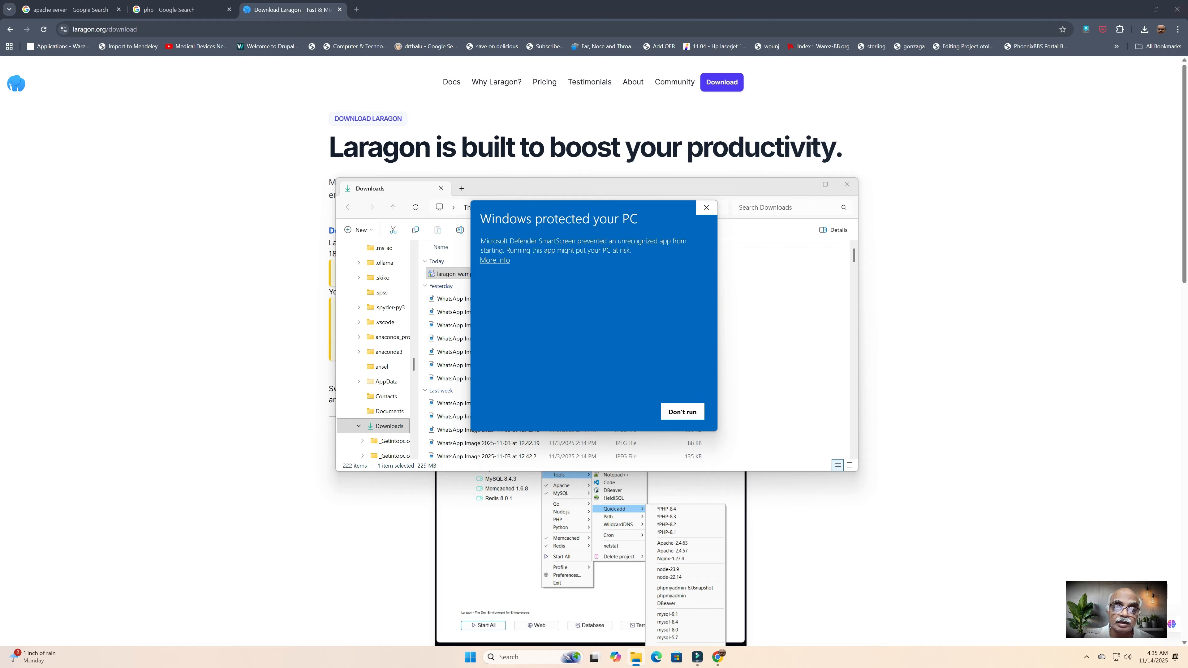
left_click_drag(553, 210, 590, 204)
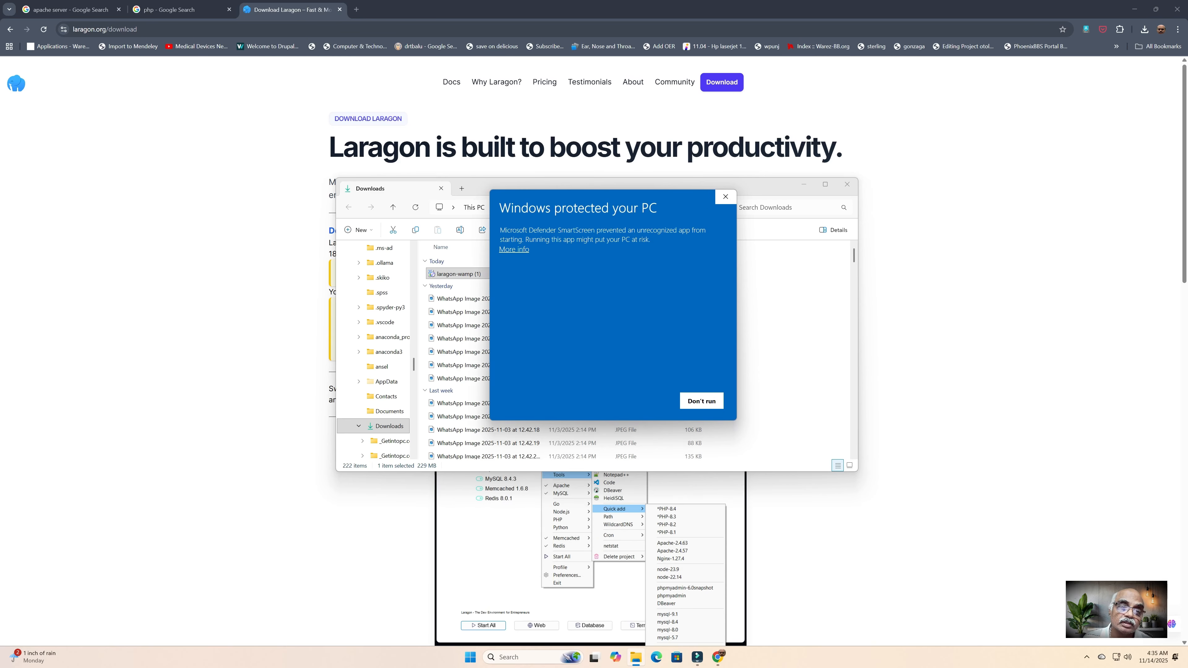
left_click(514, 249)
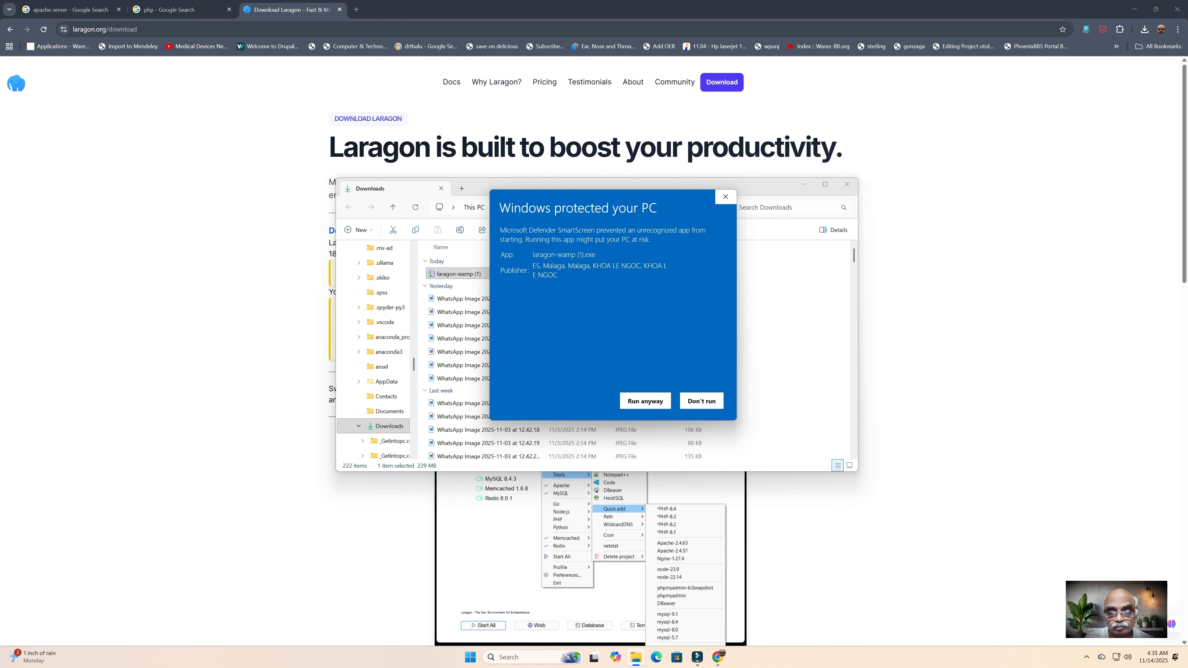
left_click(645, 400)
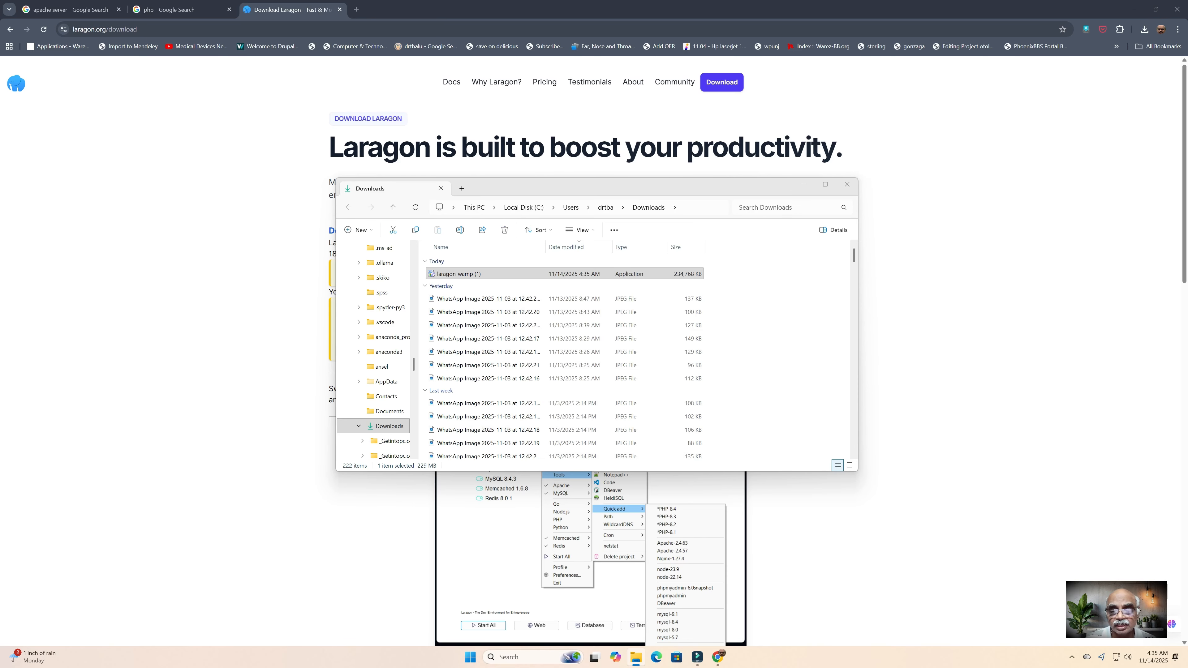
left_click(846, 184)
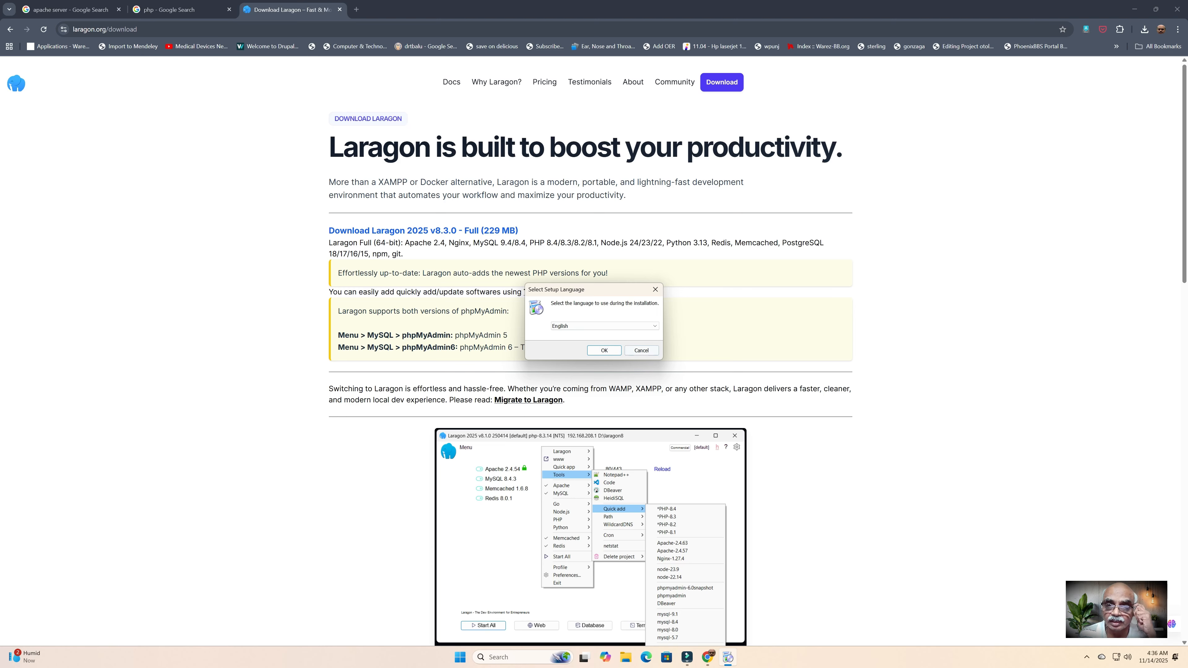
- Install Laragon in English to C:\laragon with running at Windows startup turned off and auto virtual hosts kept on, and launch it when finished
key("Return")
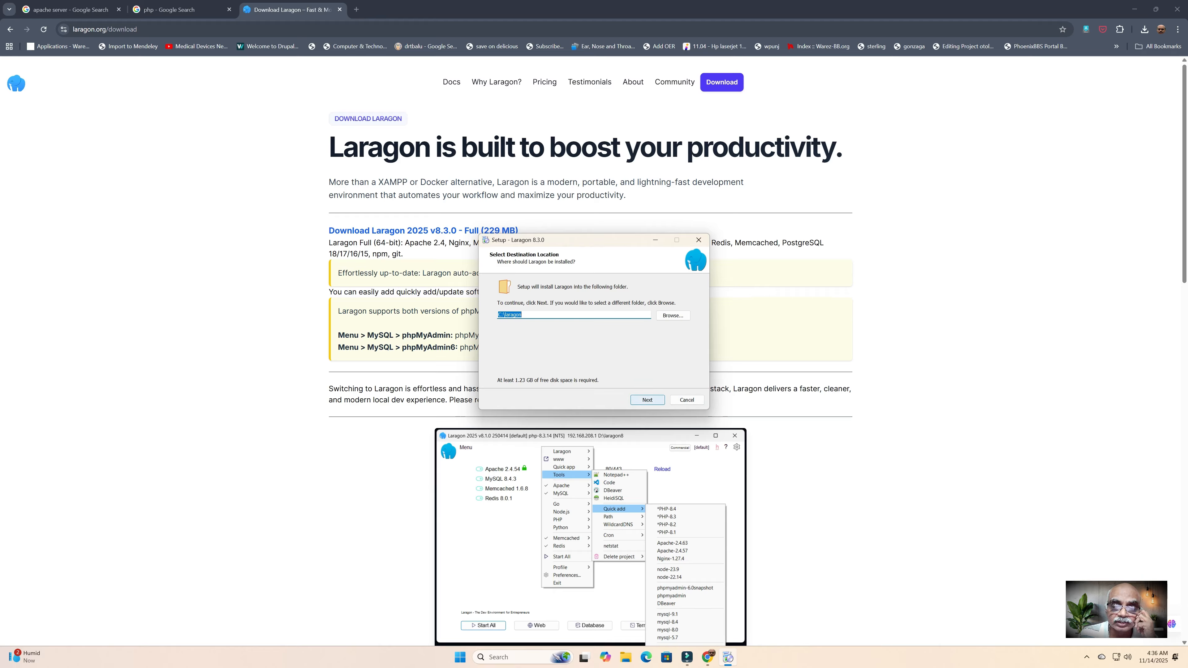
key("Return")
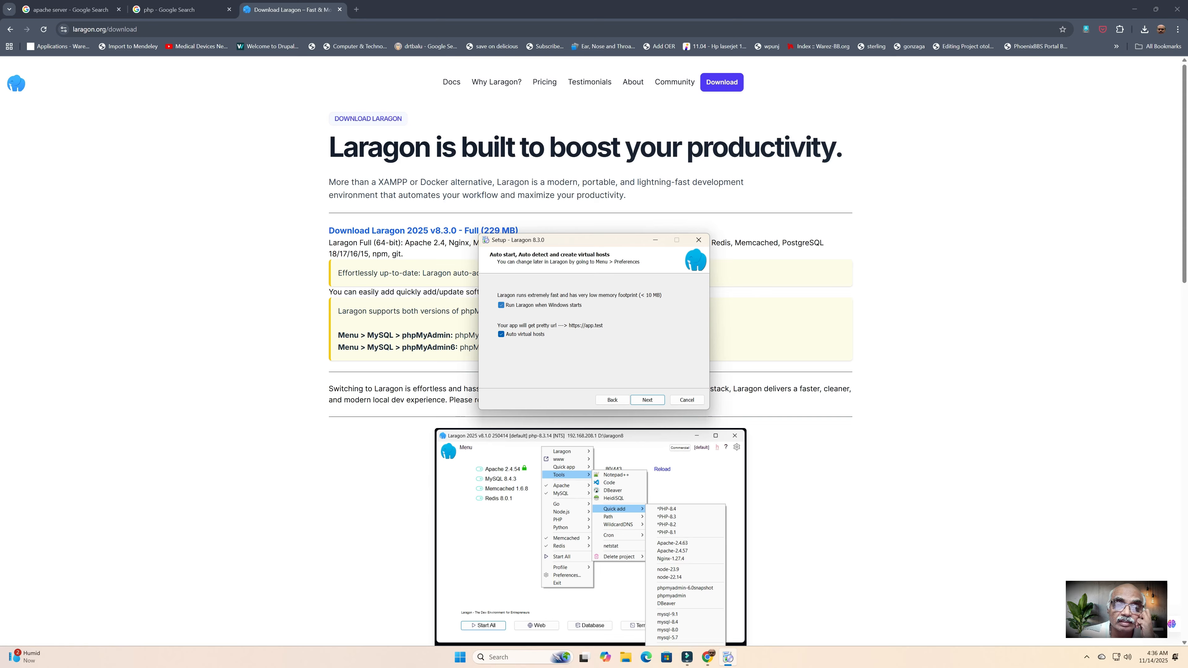
left_click(501, 305)
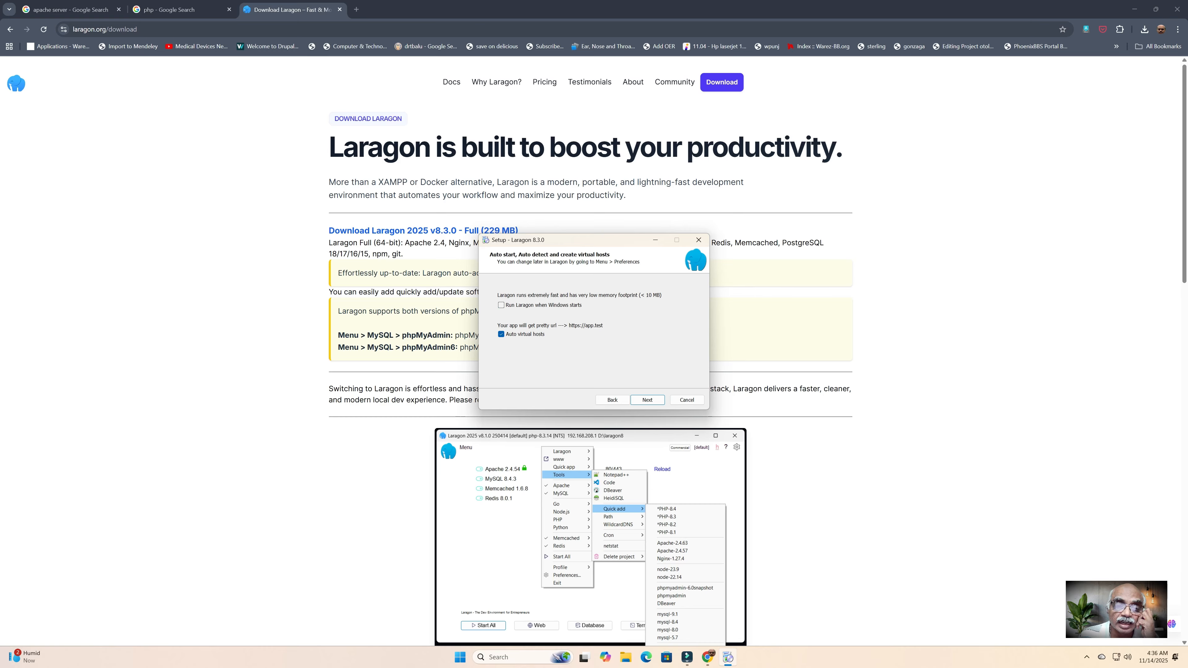
key("Return")
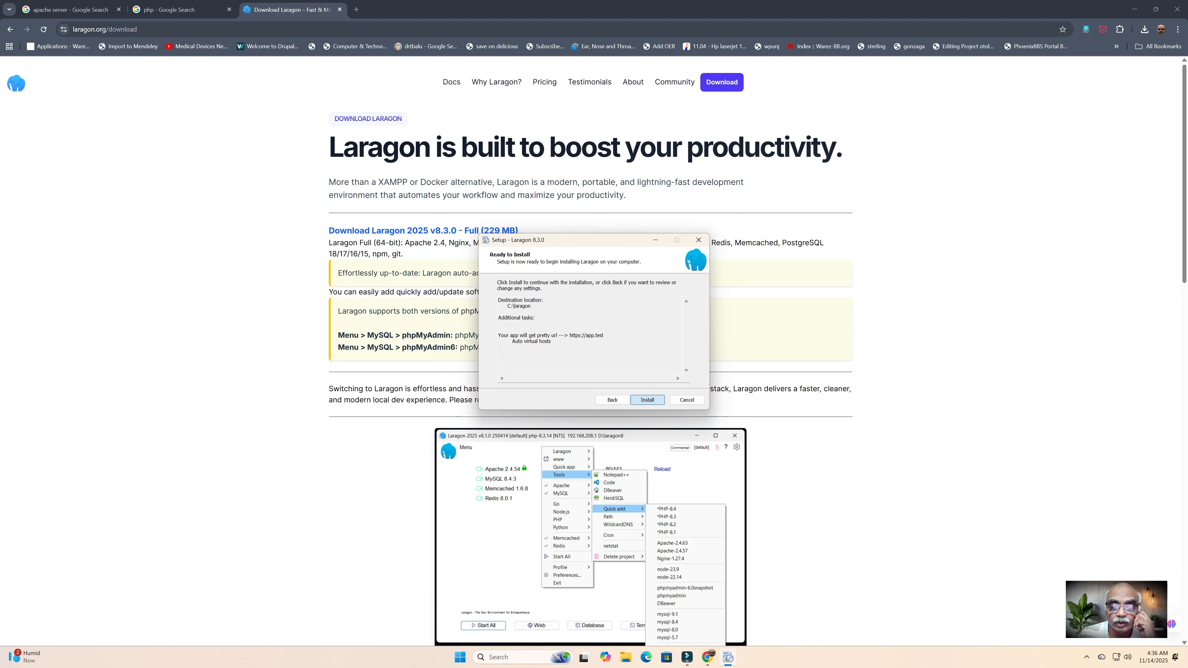
key("Return")
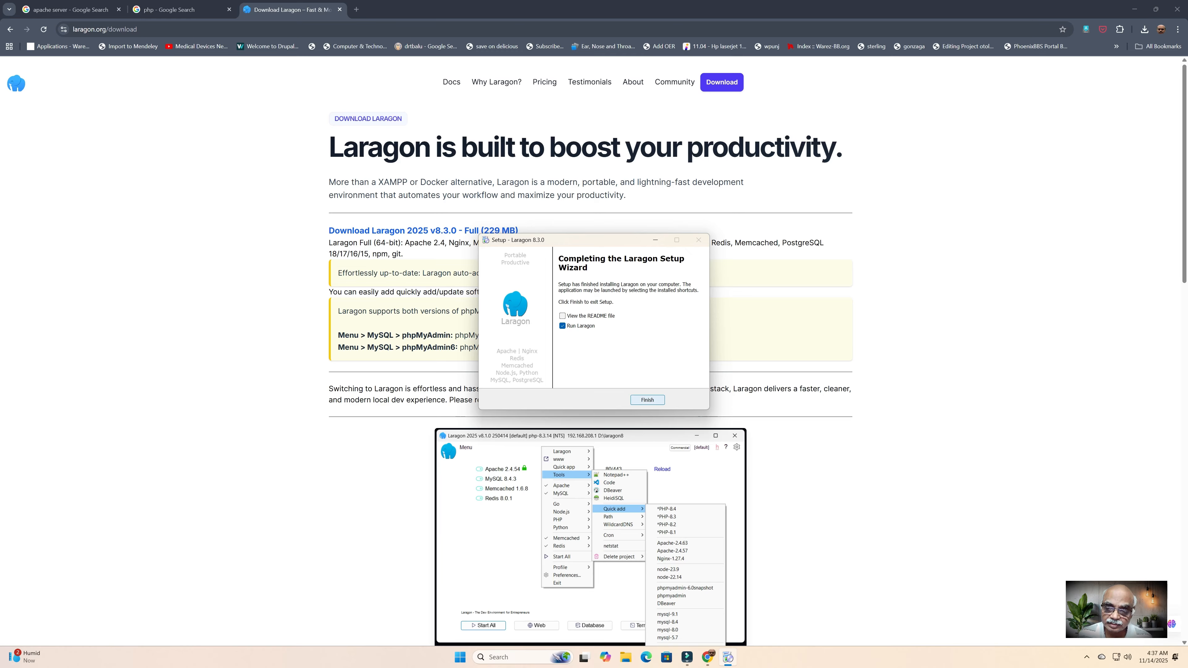
key("Return")
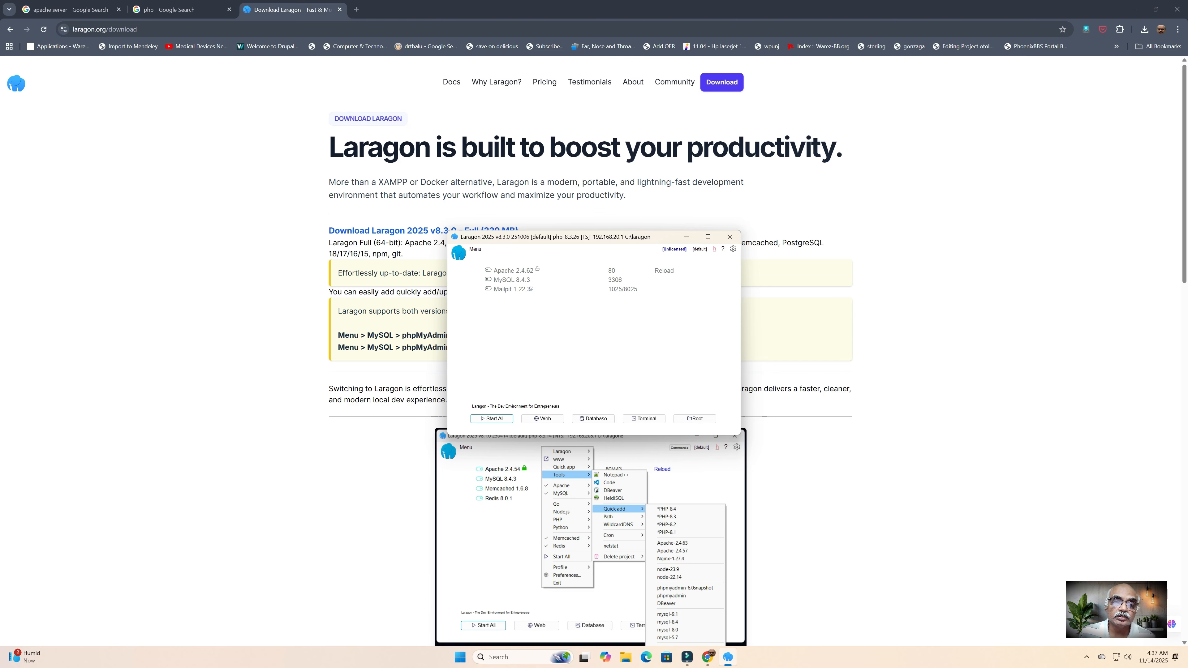
- Add phpmyadmin to Laragon with the Quick add tool
left_click(475, 249)
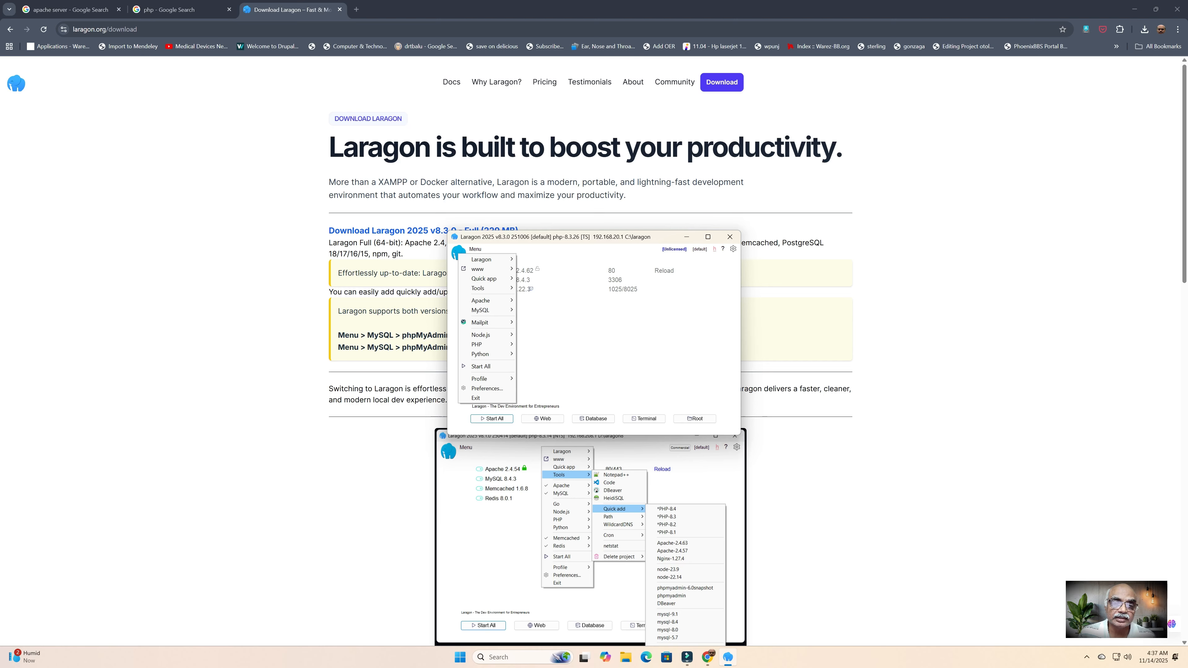
mouse_move(484, 279)
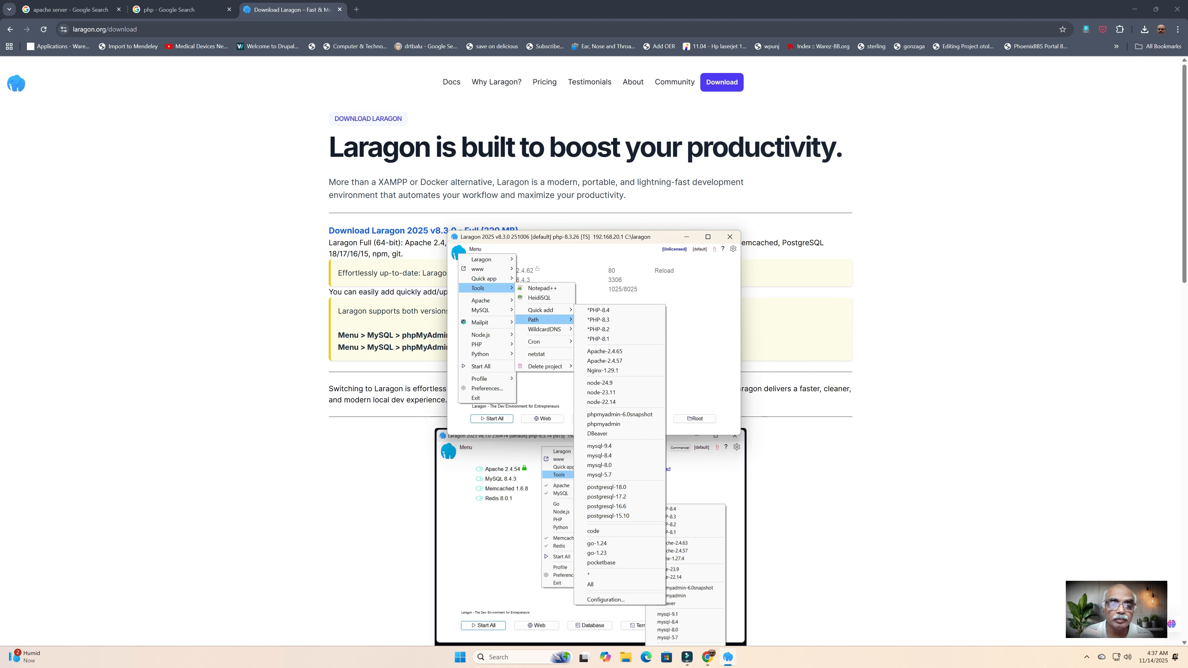
mouse_move(543, 310)
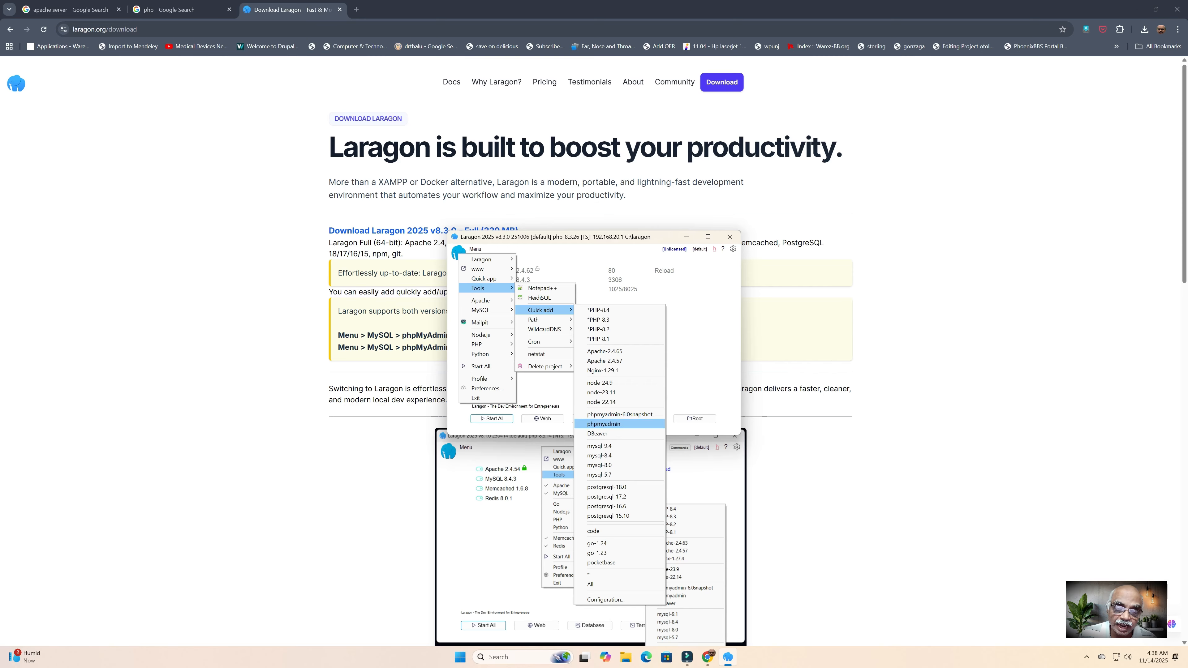
left_click(604, 423)
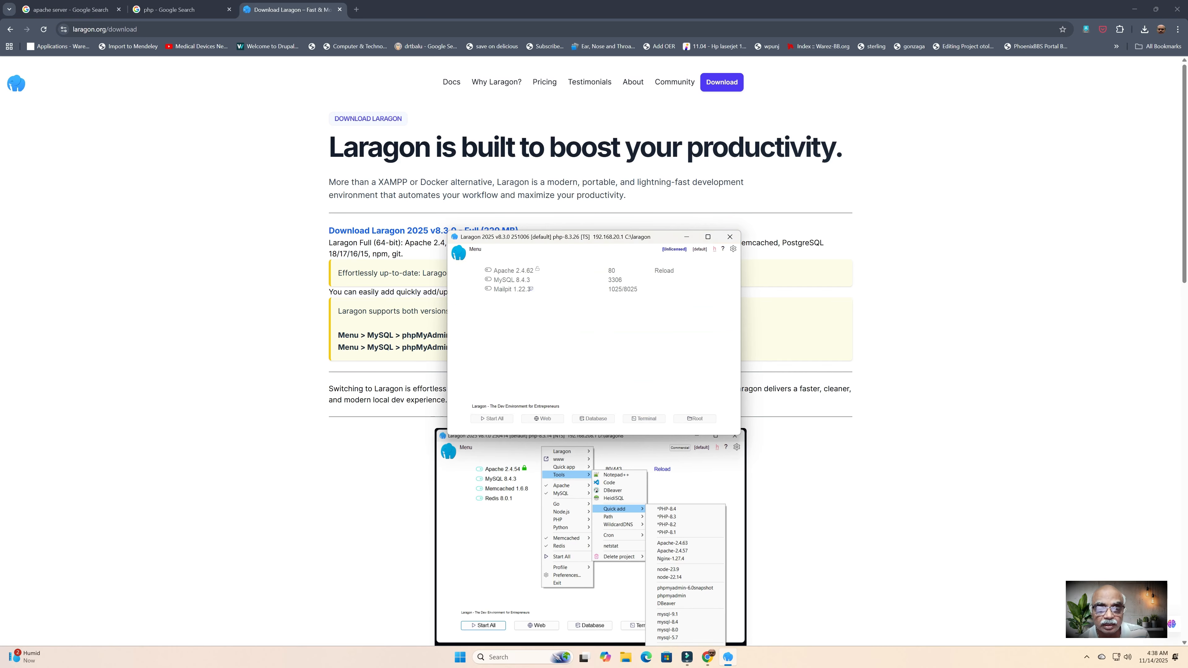
- Start the Apache, MySQL and Mailpit services in Laragon
left_click(475, 249)
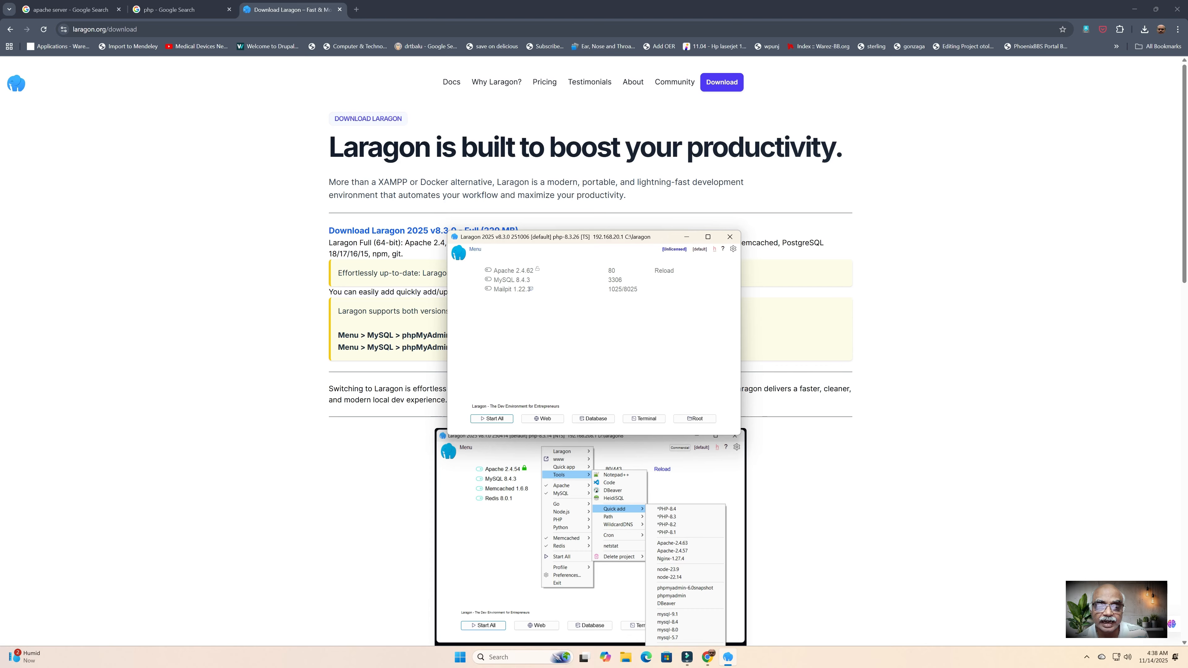
mouse_move(487, 345)
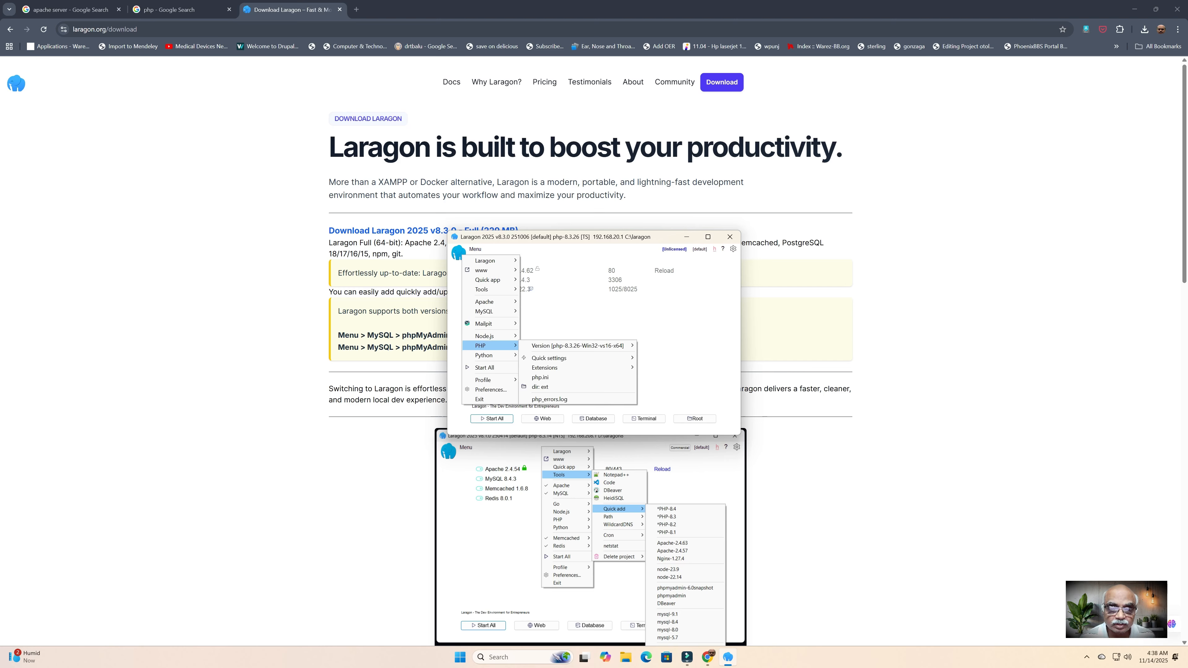
mouse_move(484, 311)
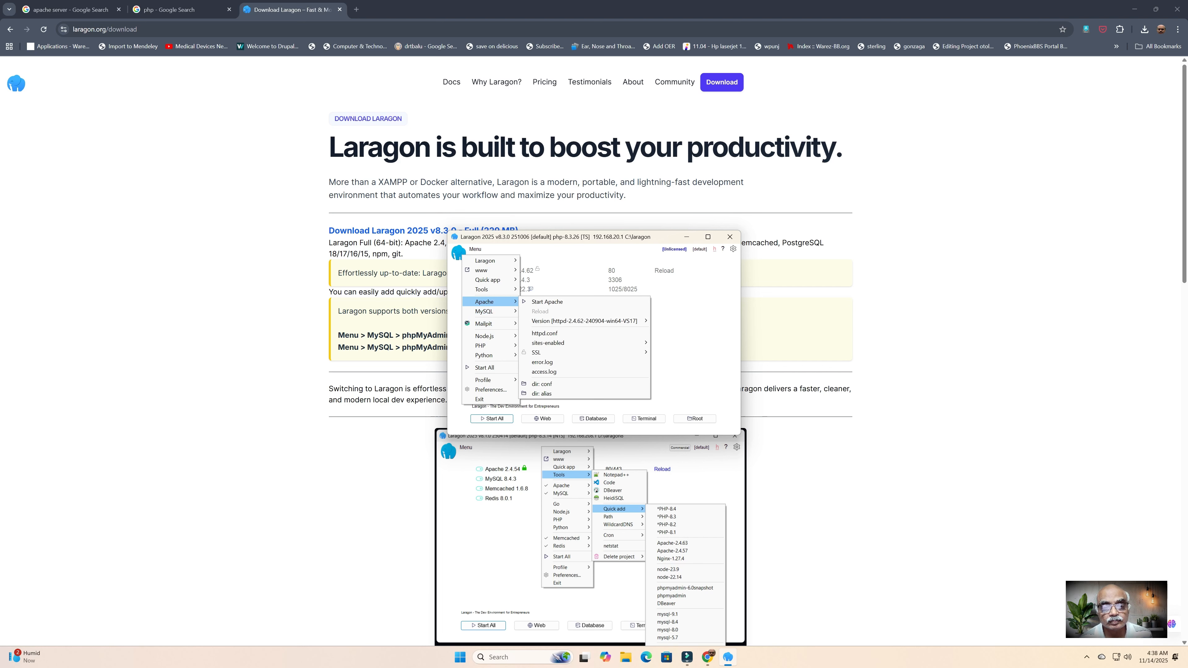
left_click(546, 302)
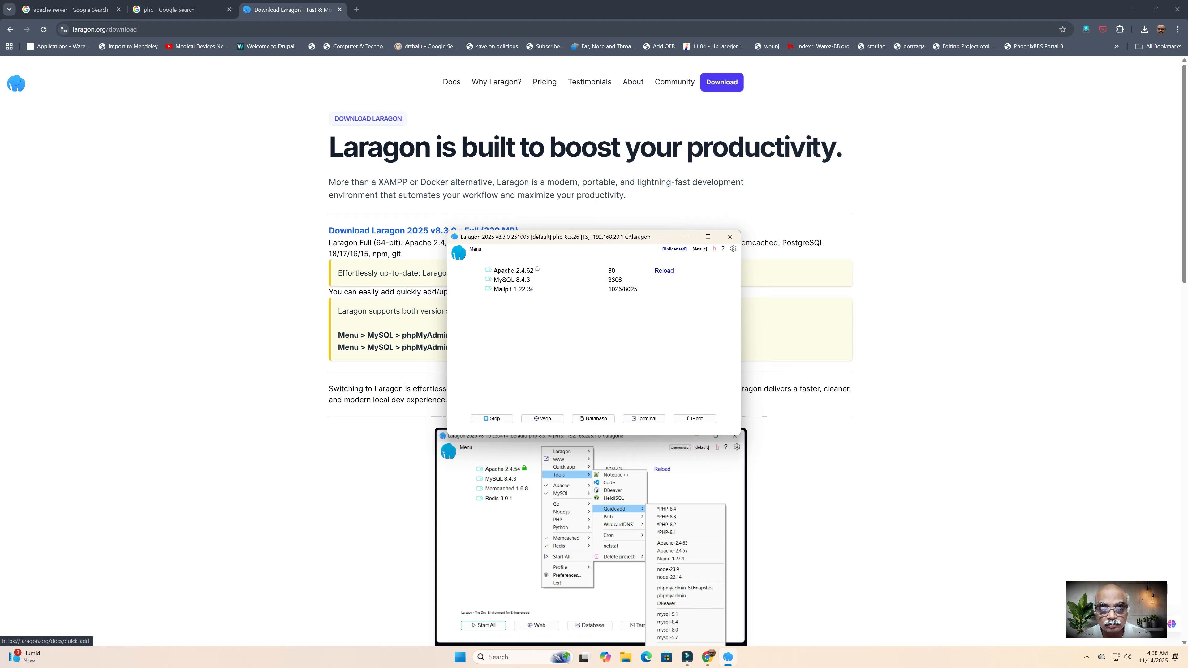
- Open Laragon's preferences and examine the general settings and the services and ports configuration
left_click(475, 249)
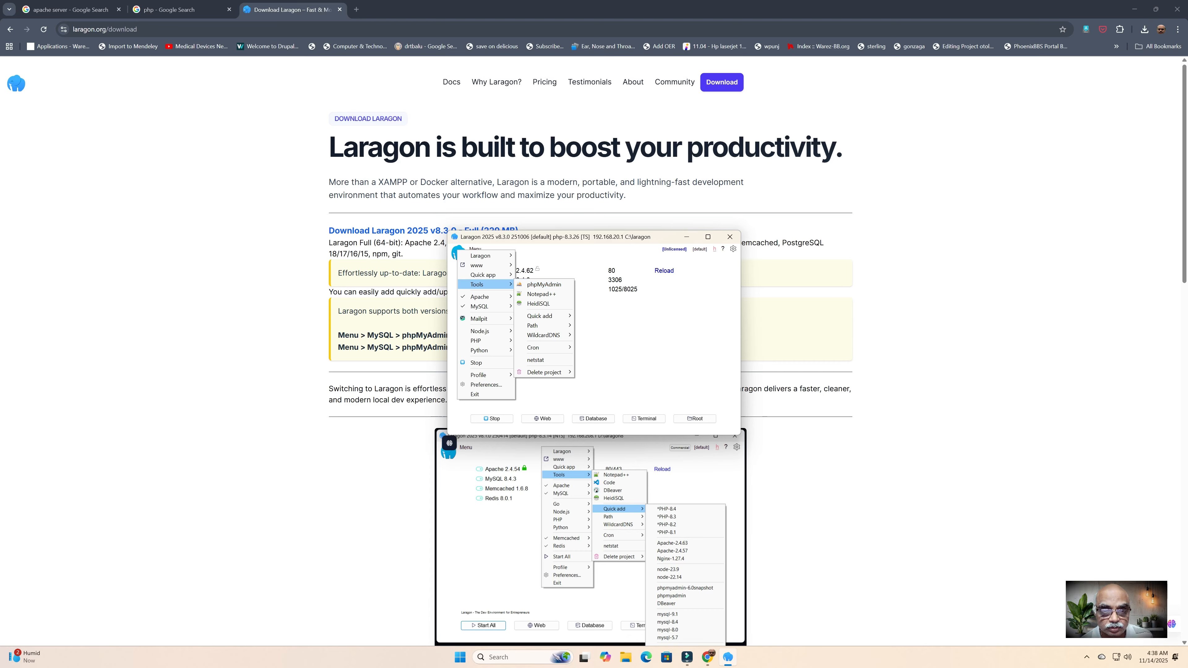
left_click(486, 384)
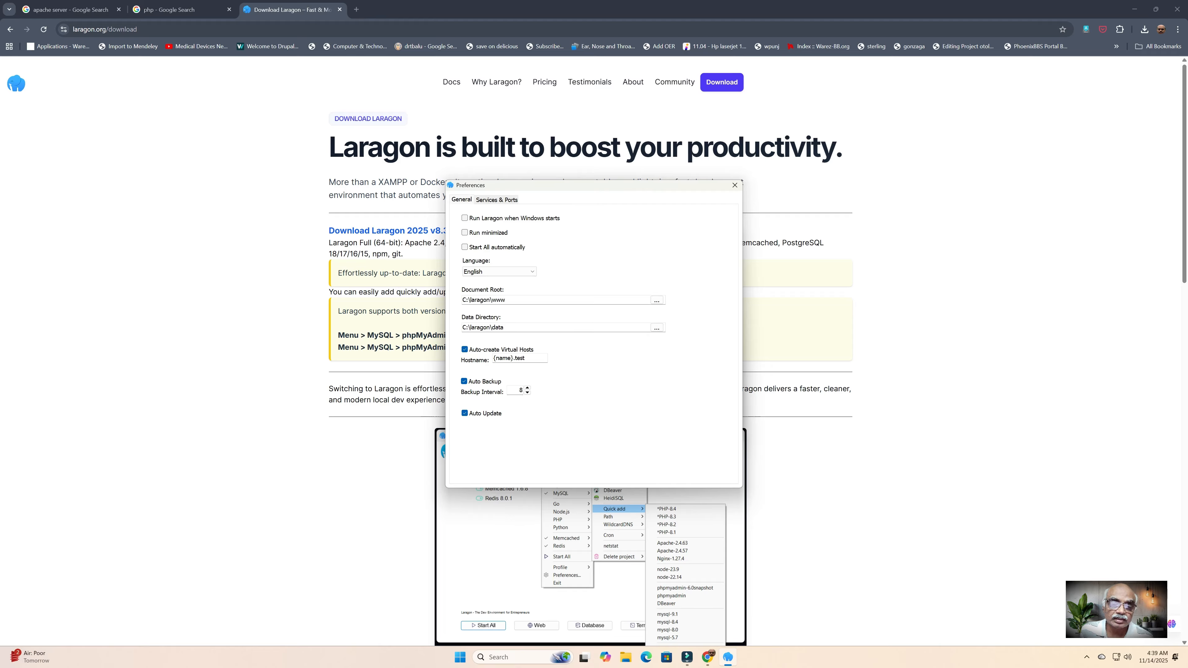
left_click(497, 200)
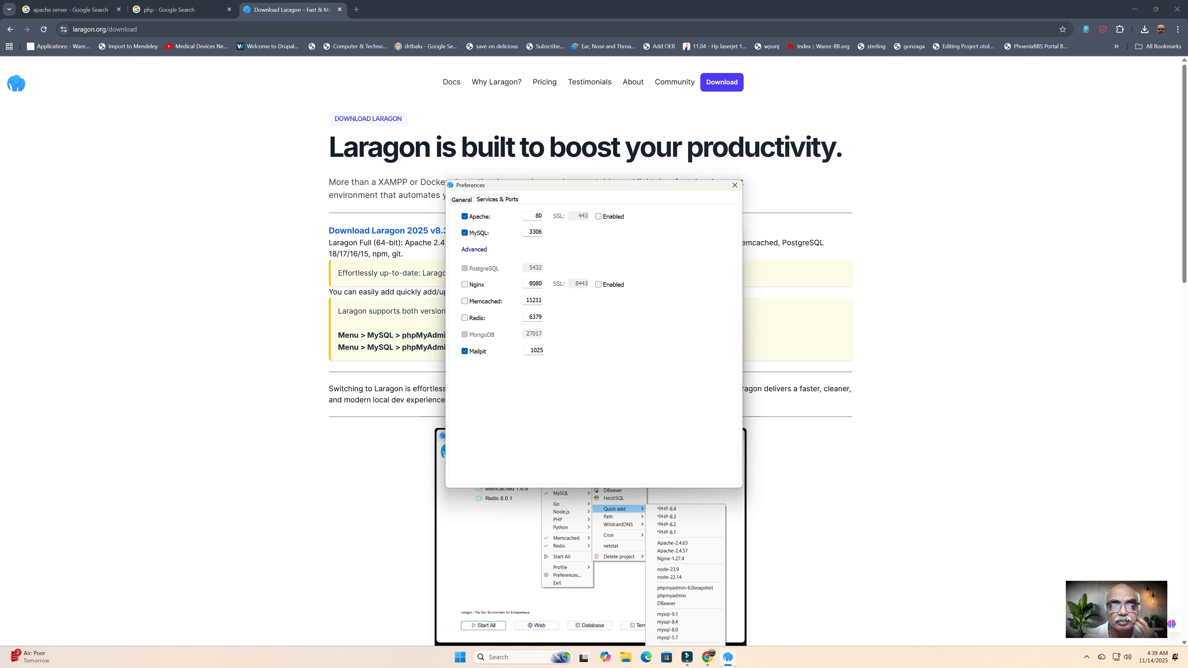
- Enable SSL for Apache and accept the Auto SSL certificate setup, and turn Apache's SSL off again
left_click(599, 216)
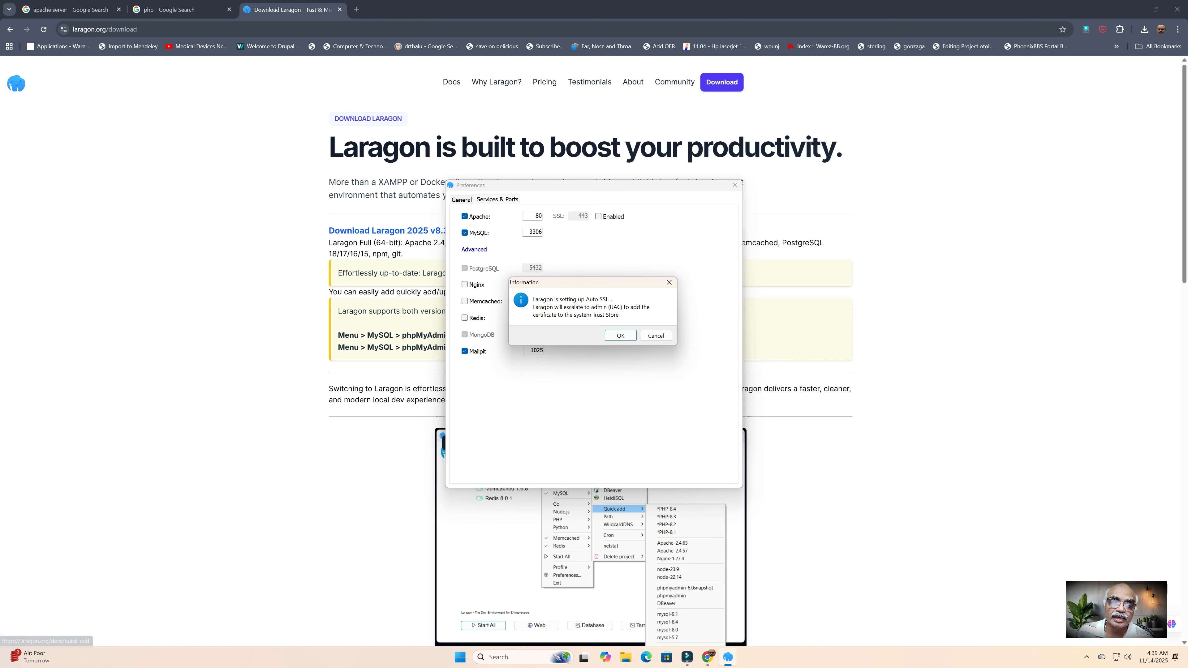
left_click(620, 335)
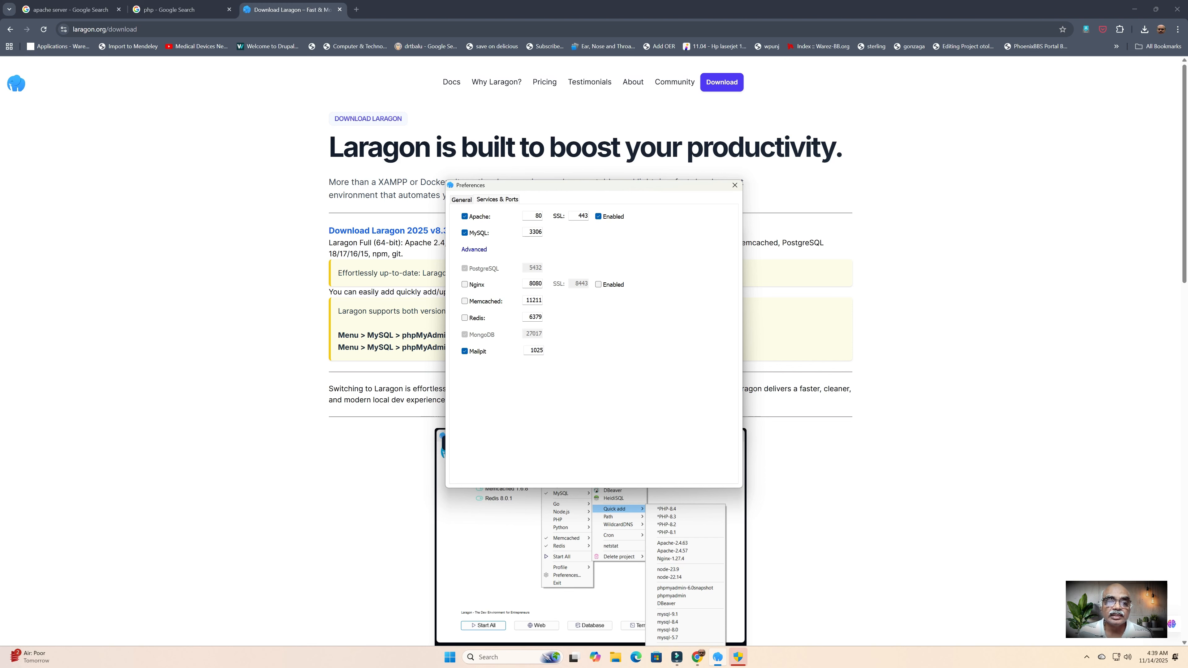
left_click(598, 217)
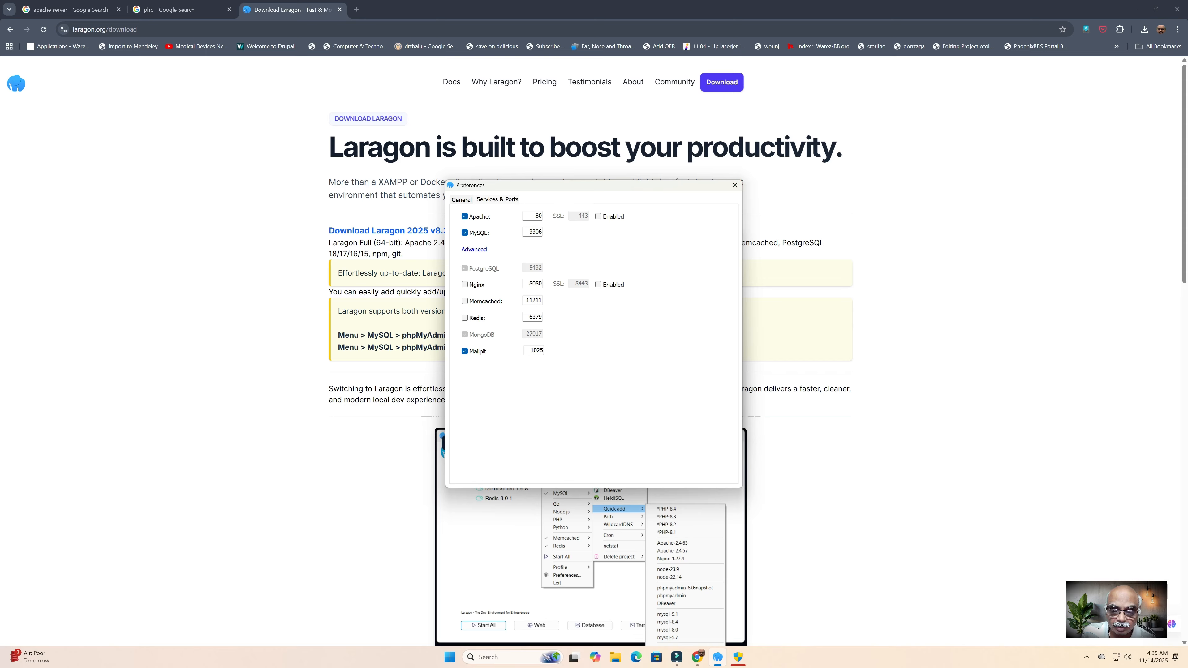
- Review Laragon's general preferences and its services and ports settings beside the main Laragon window
left_click(461, 200)
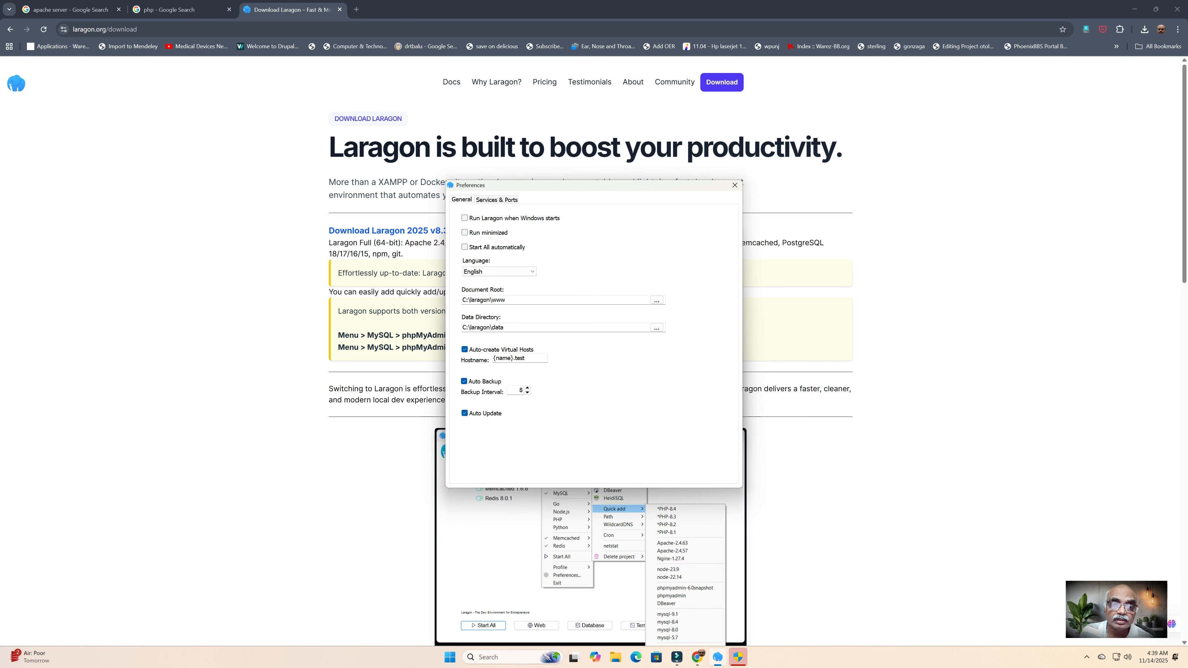
left_click_drag(567, 188, 862, 192)
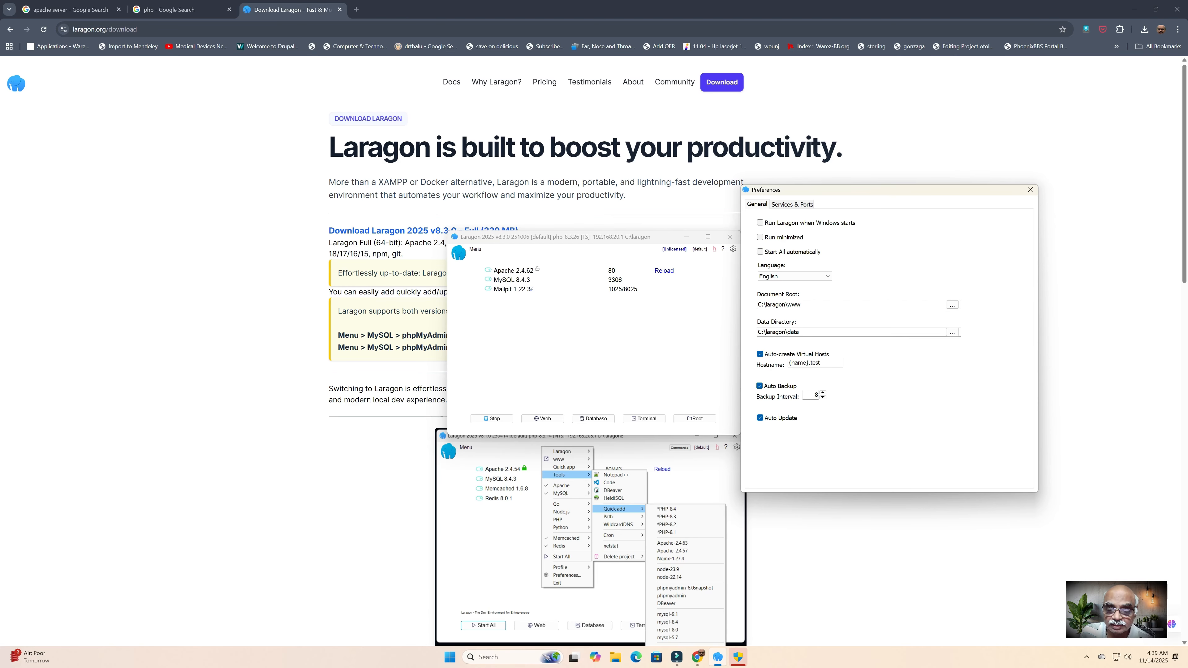
left_click(792, 204)
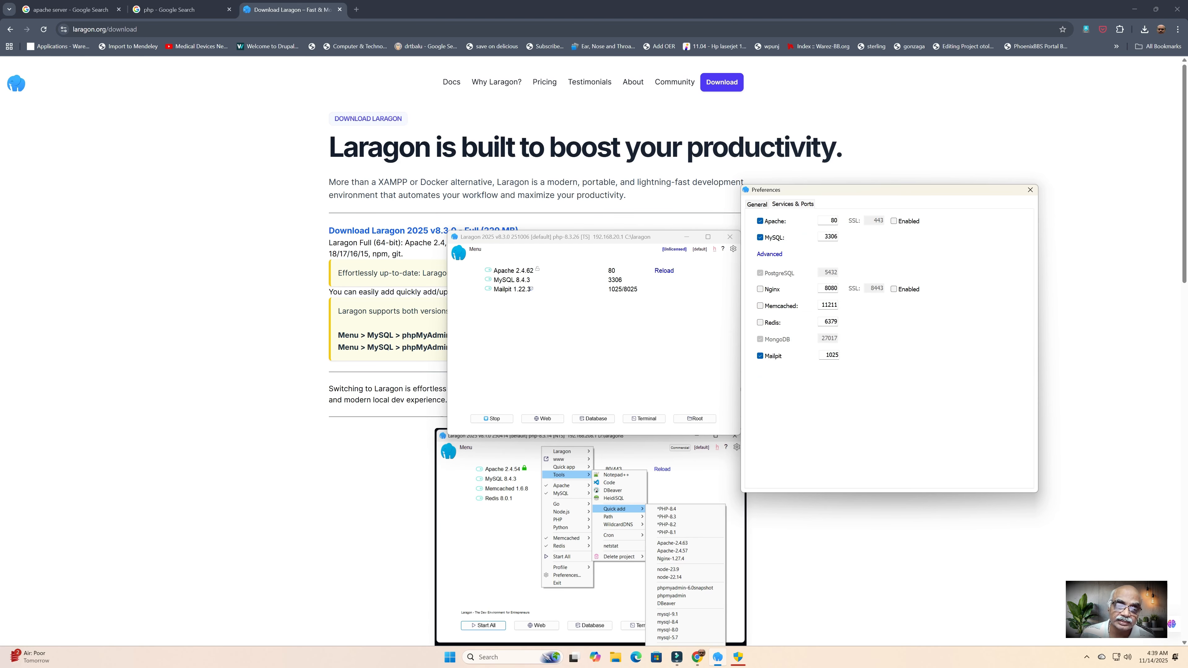
left_click(756, 205)
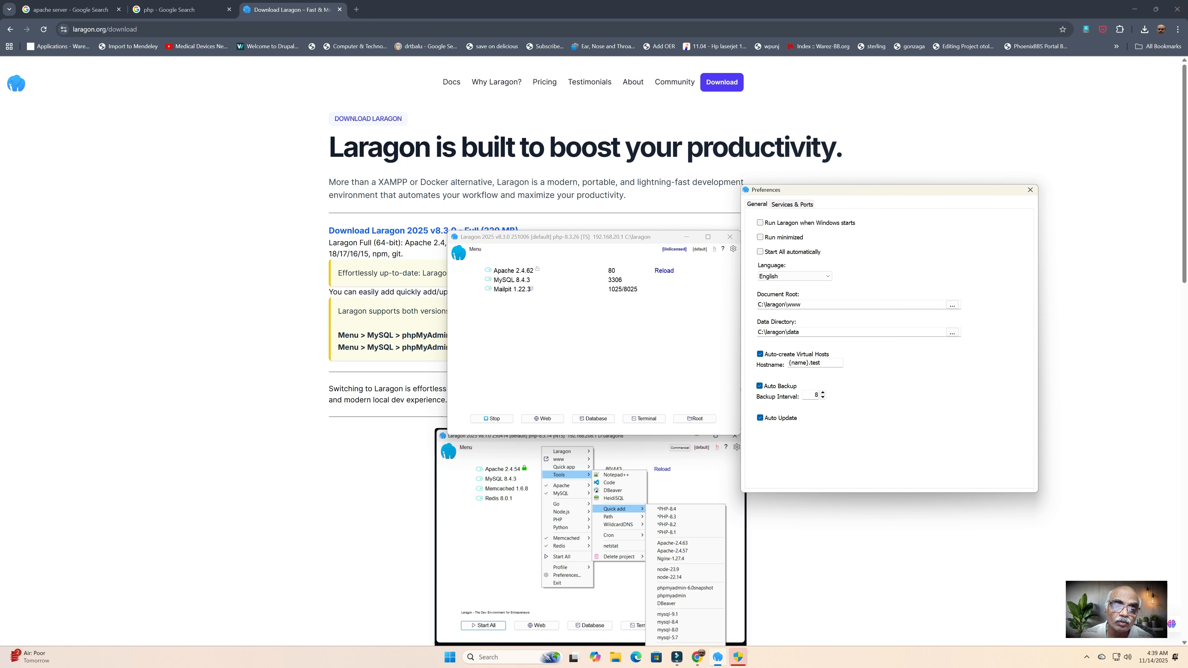
left_click(738, 657)
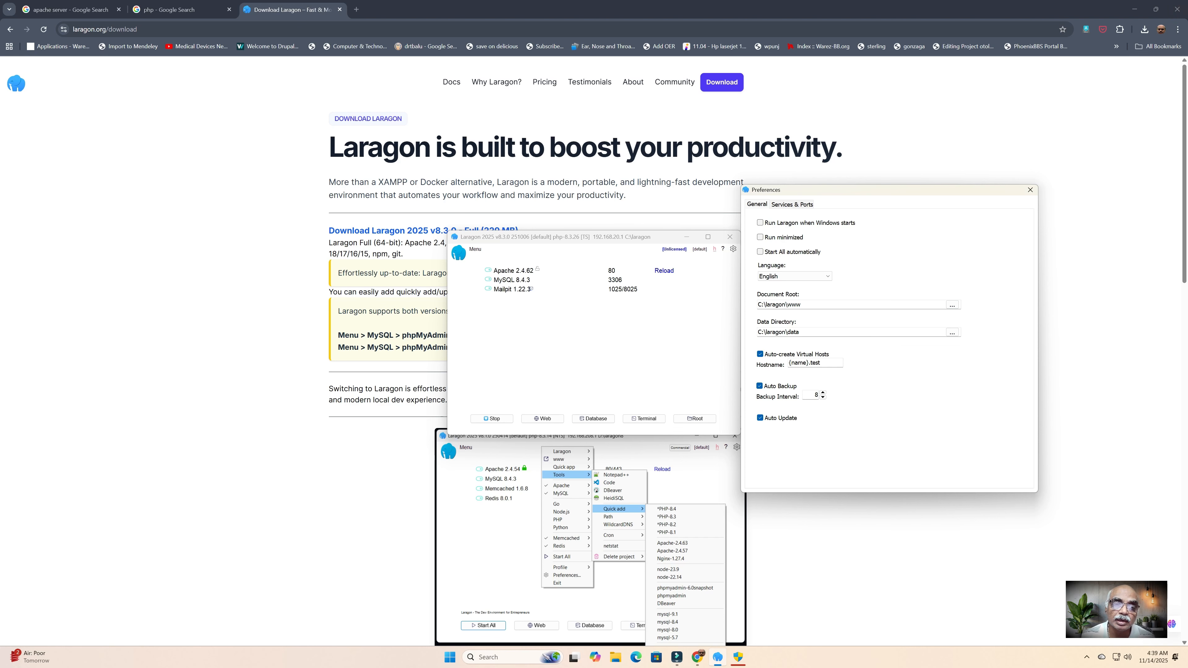
left_click_drag(1019, 189, 715, 279)
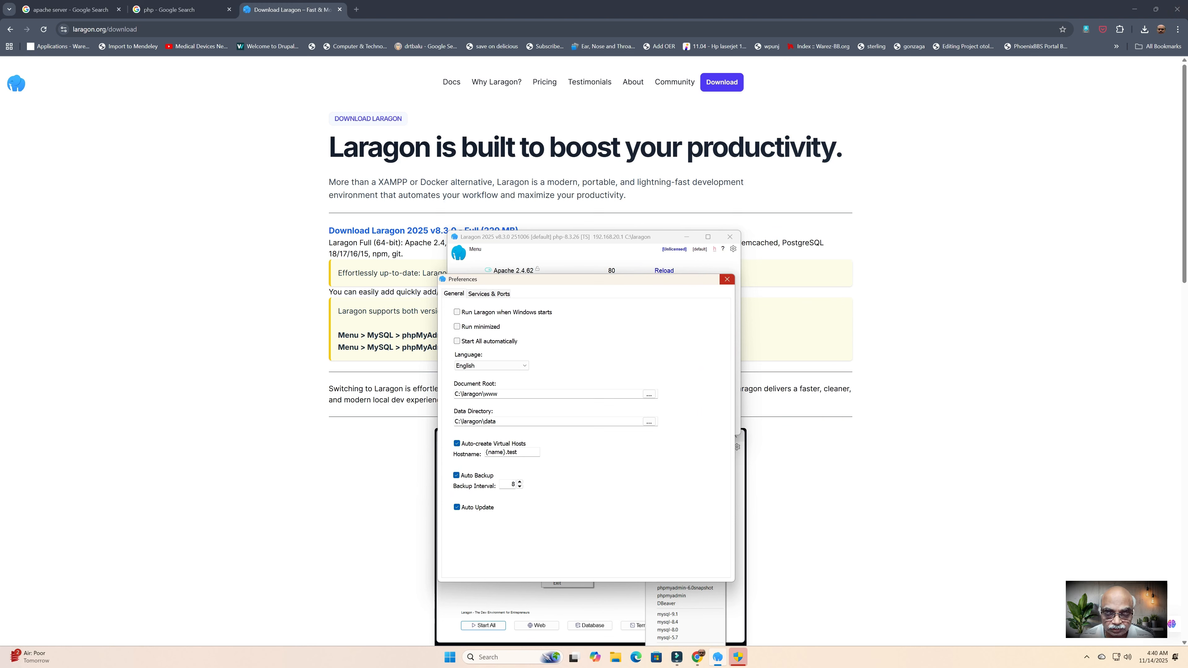
- Close the preferences and stop all running Laragon services
left_click(738, 657)
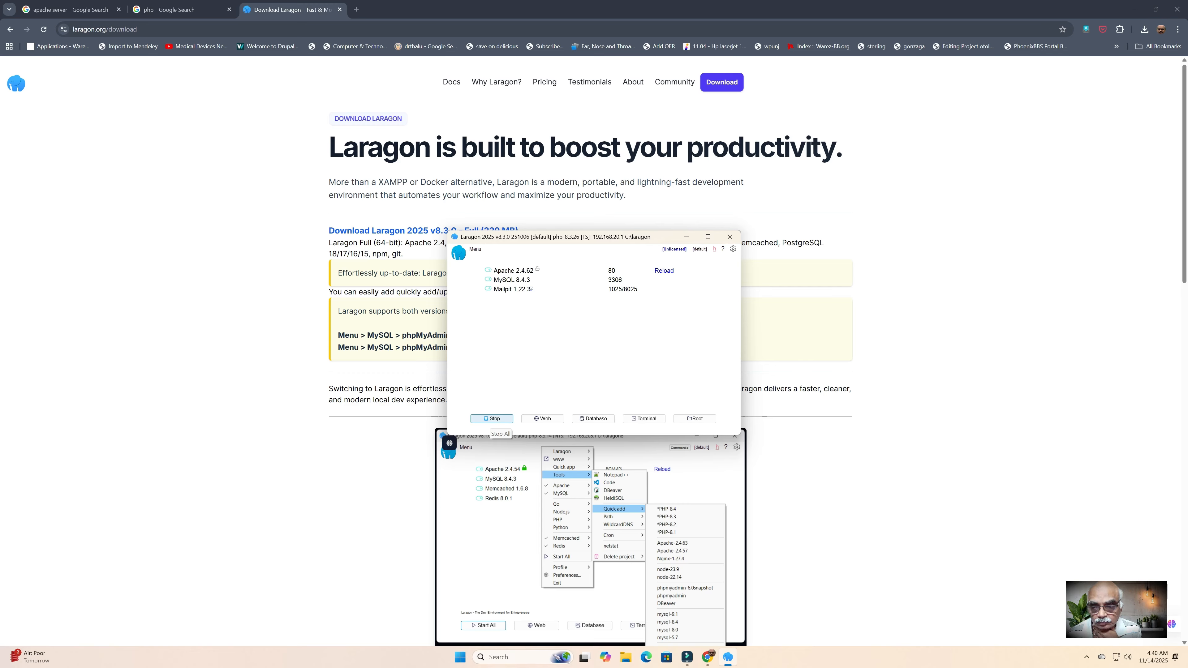
left_click(491, 418)
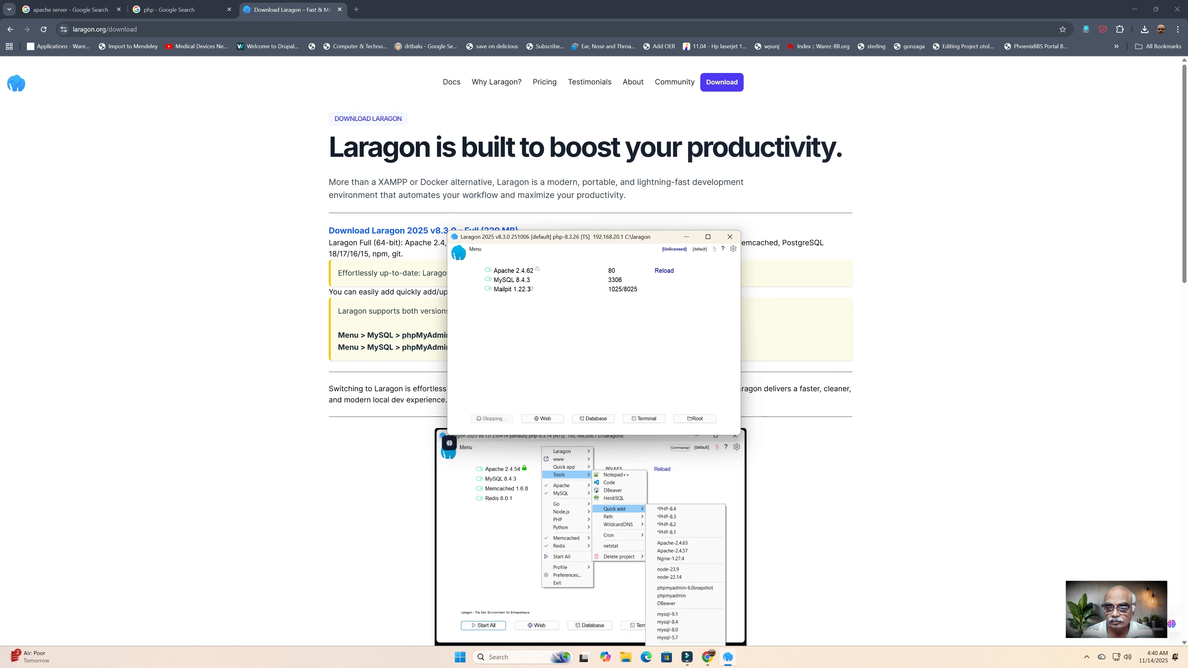